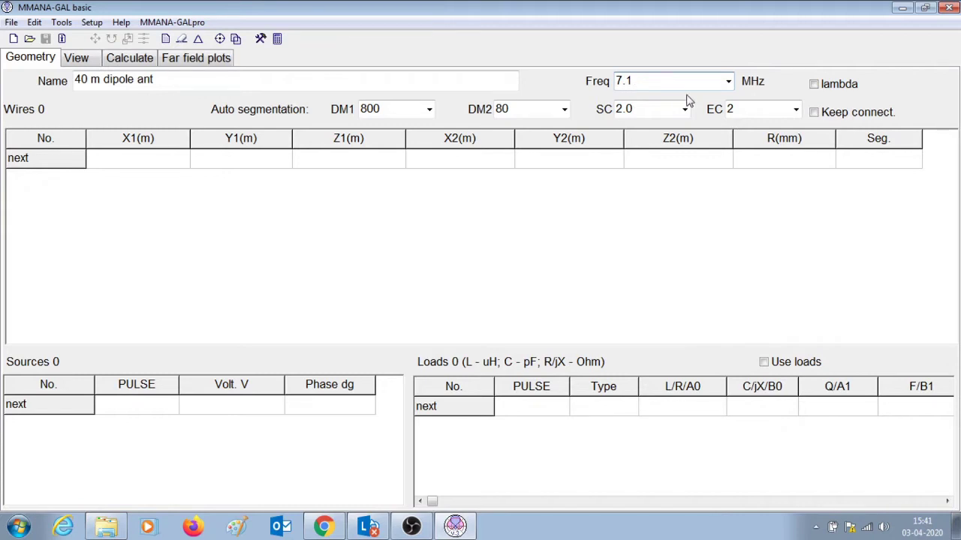
Draw two 10 m wires from the origin along the positive and negative X axis in the XZ projection, and accept the geometry.
click(181, 40)
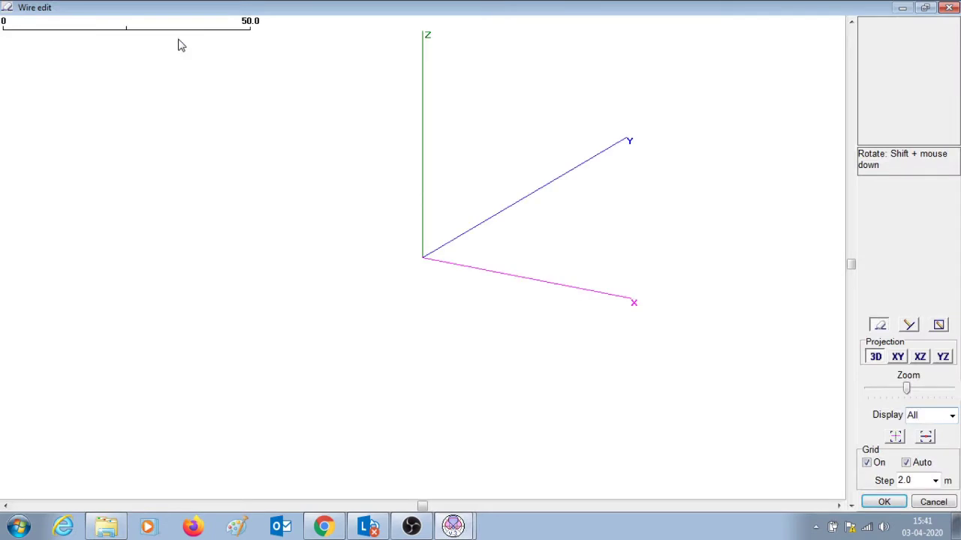
click(921, 357)
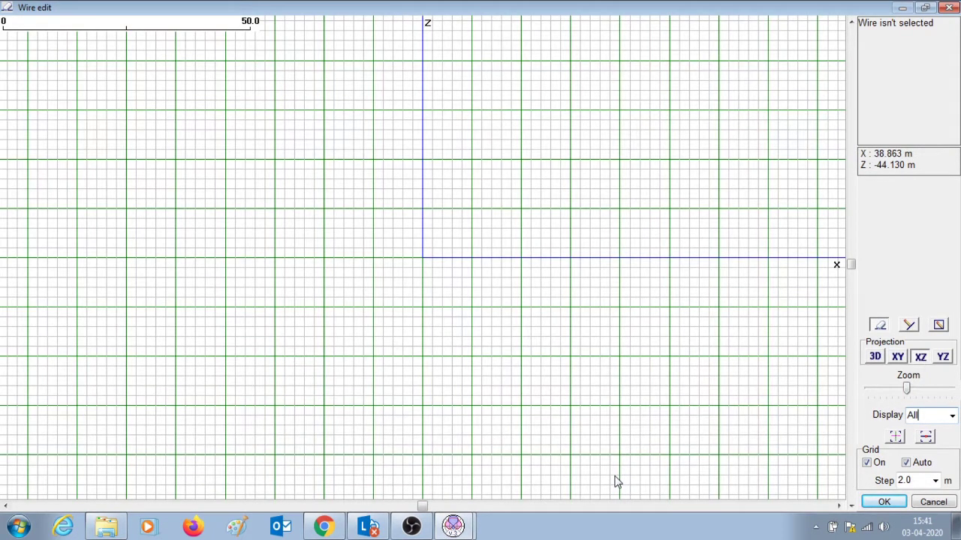
click(909, 328)
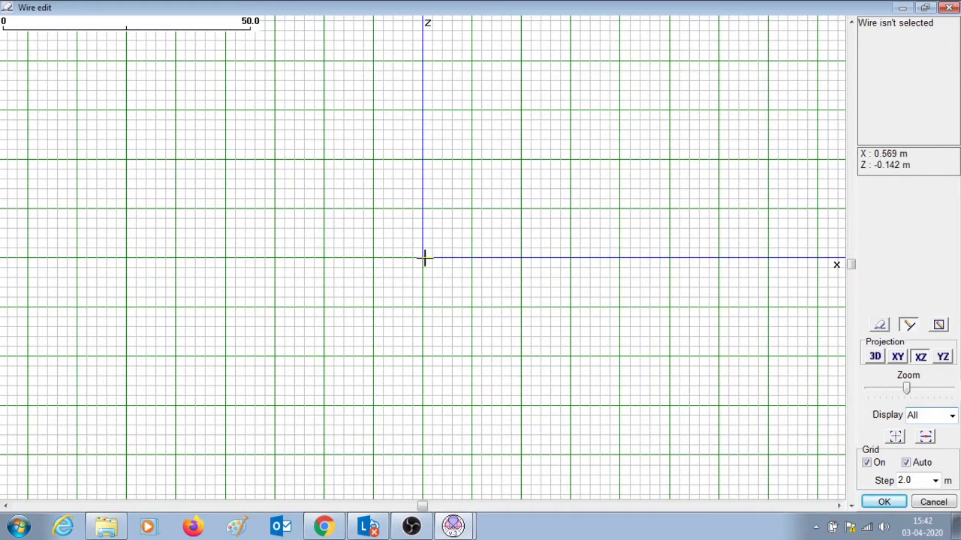
click(423, 258)
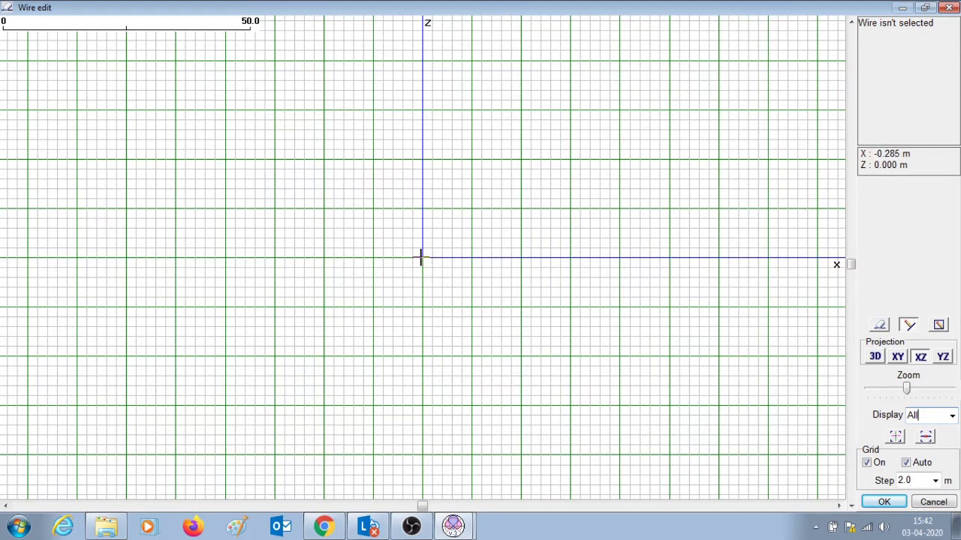
click(472, 258)
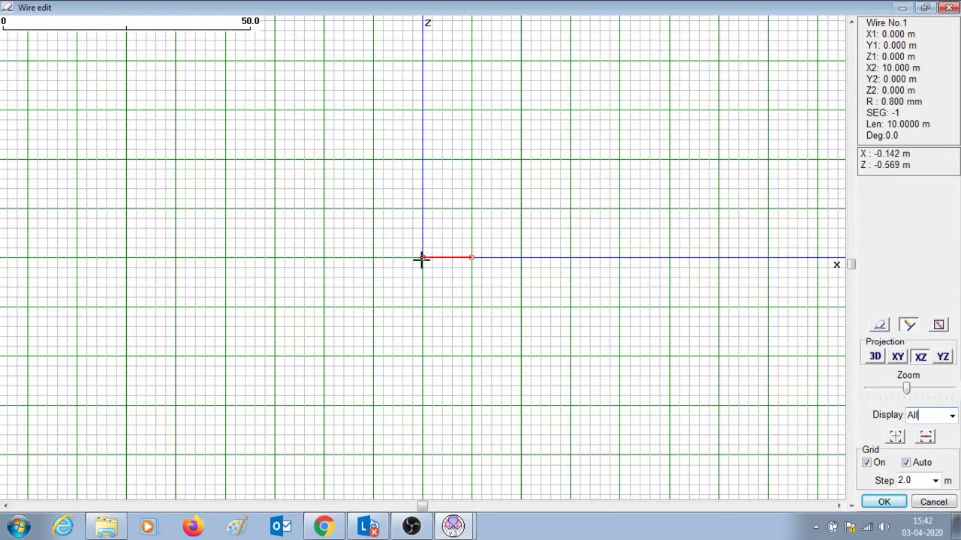
drag(422, 258, 371, 257)
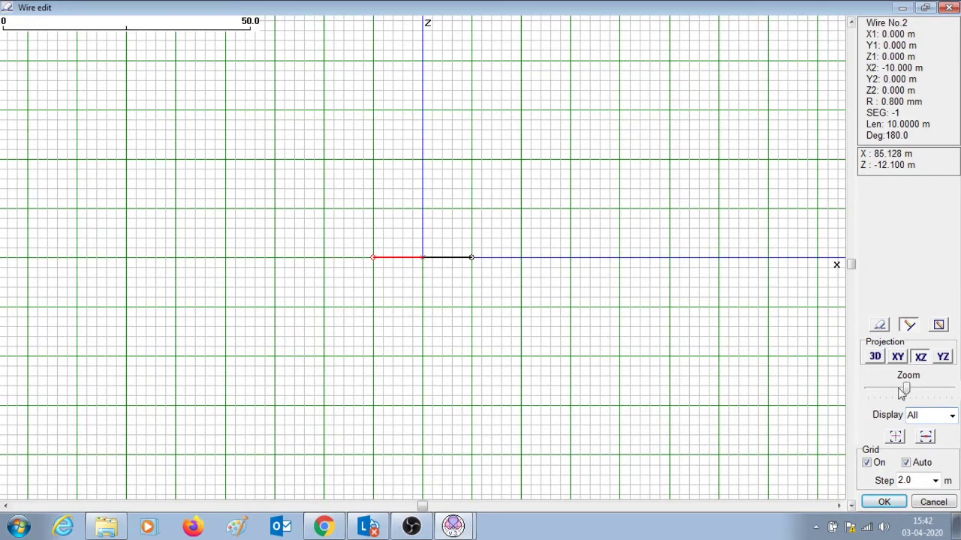
click(894, 502)
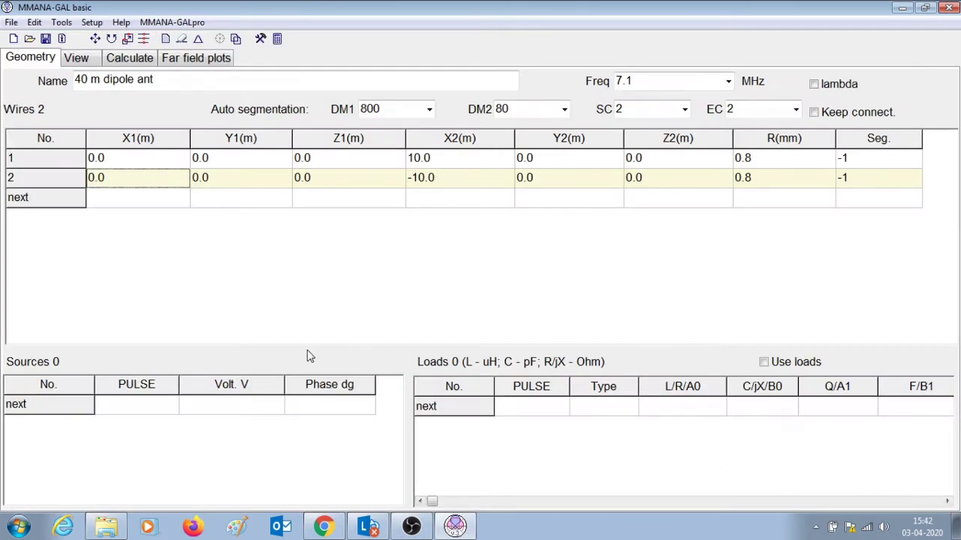
Add a source at pulse w1b, the beginning of wire 1.
click(128, 409)
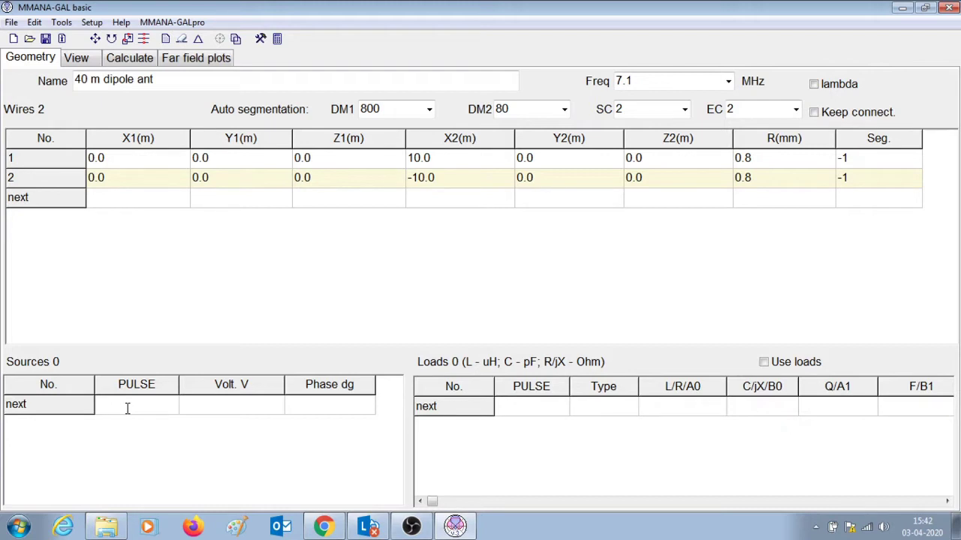
text(w1b)
key(Return)
Inspect both dipole wires and the feed point in the 3D antenna view.
click(77, 61)
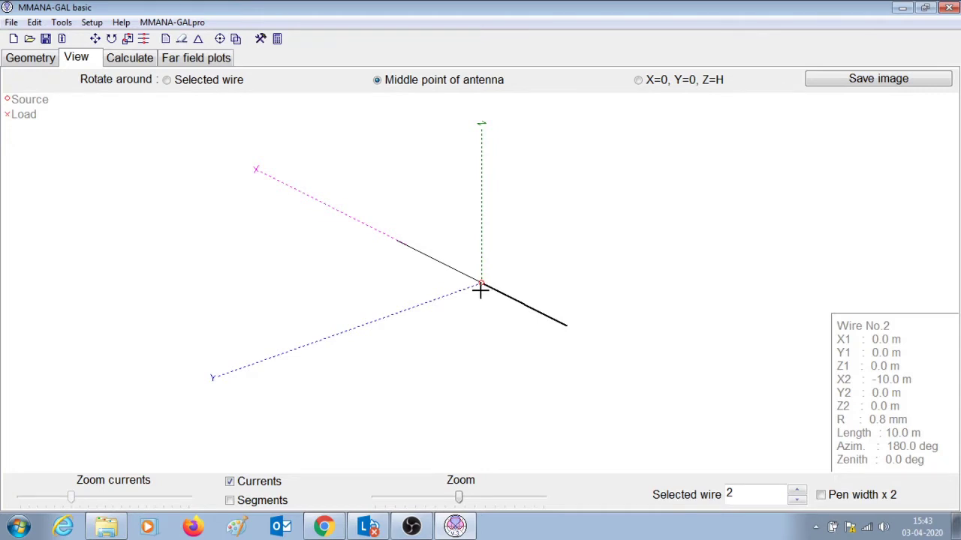
click(461, 275)
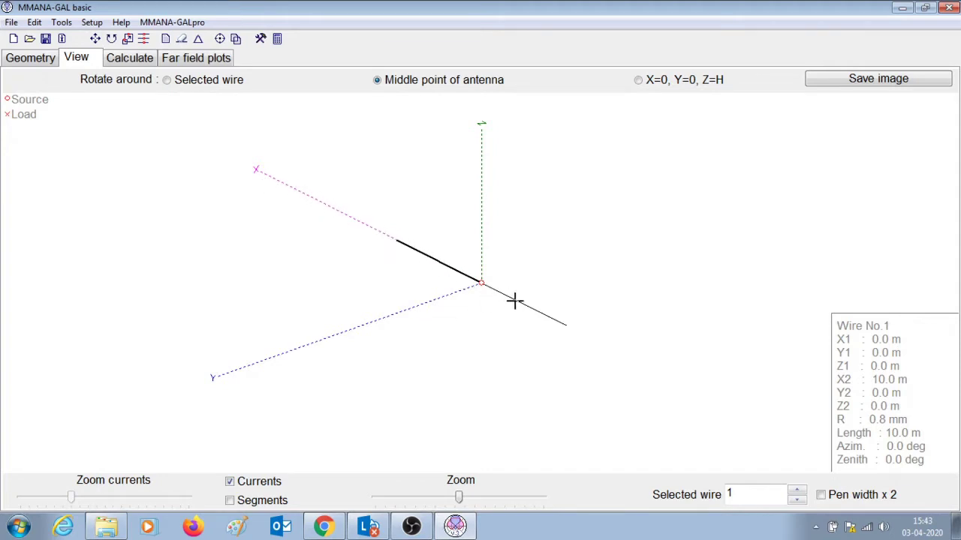
click(560, 324)
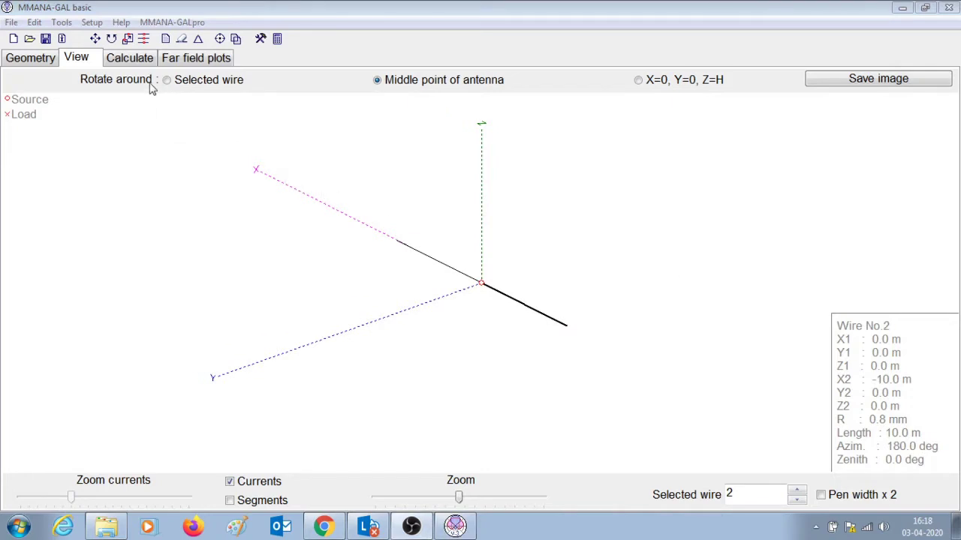
For the calculation, set the added height to 7 m and the material to Cu wire.
click(135, 60)
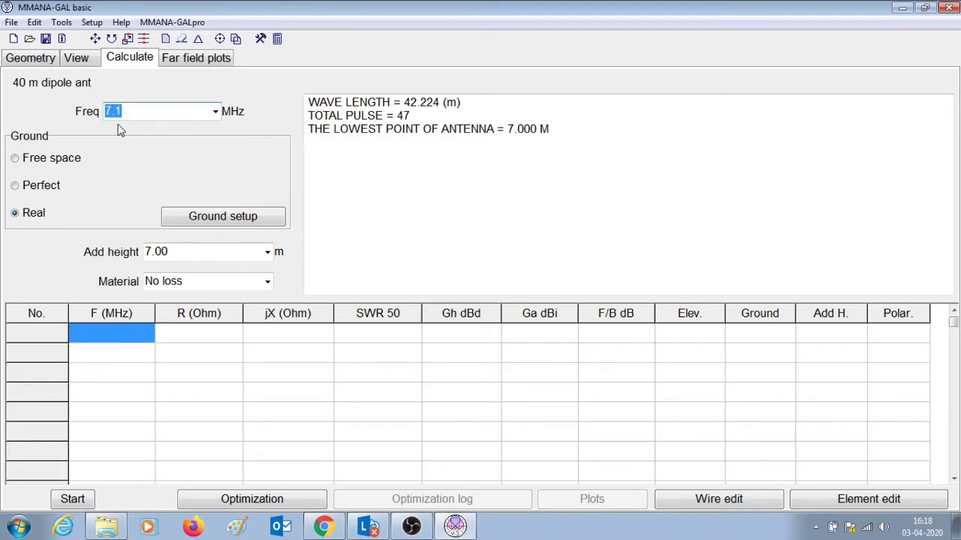
click(267, 255)
click(153, 48)
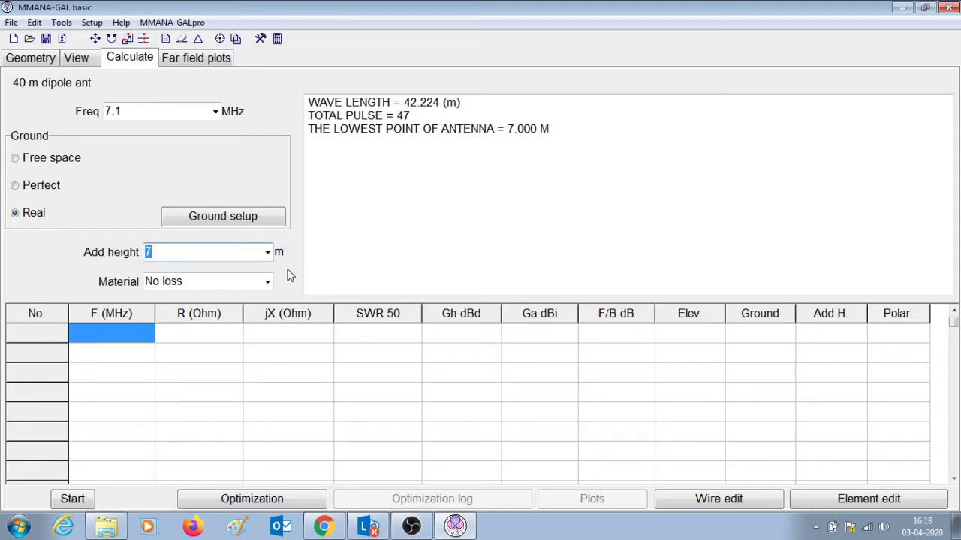
click(267, 283)
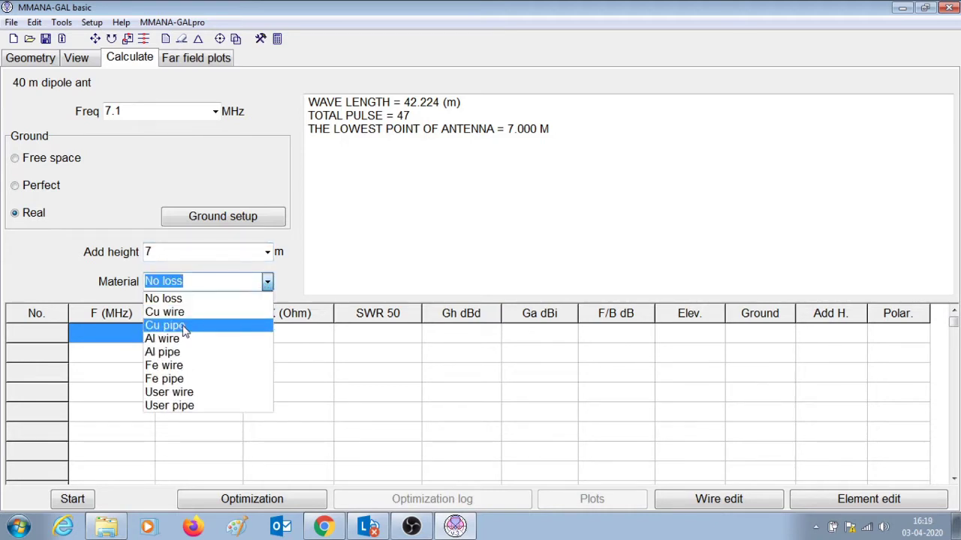
click(171, 312)
click(343, 268)
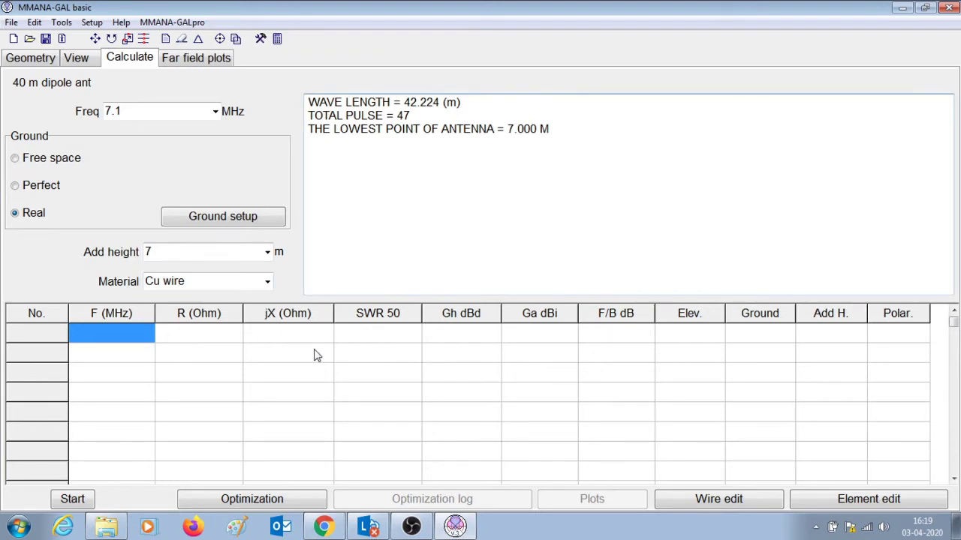
Run the antenna calculation at 7.1 MHz and plot the SWR curve around resonance.
click(73, 499)
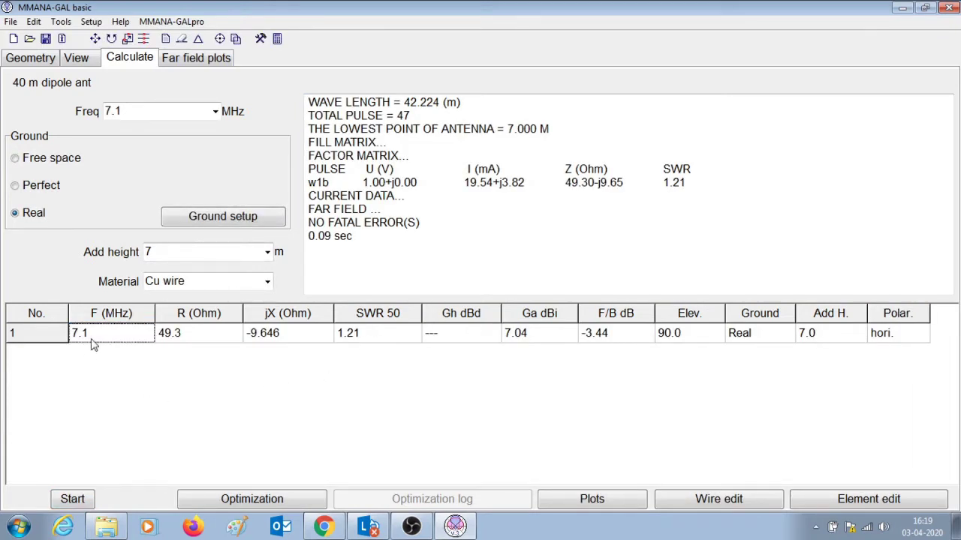
click(376, 343)
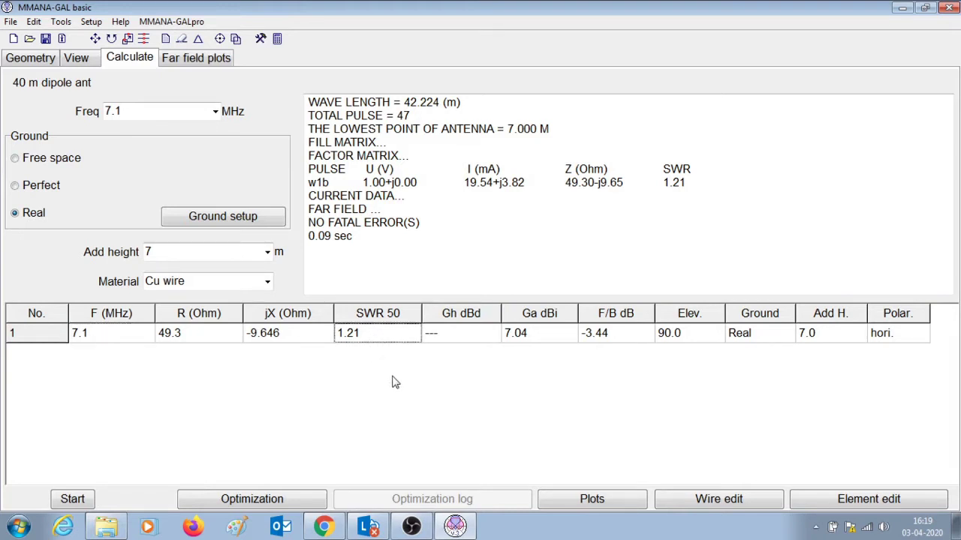
click(572, 502)
click(308, 160)
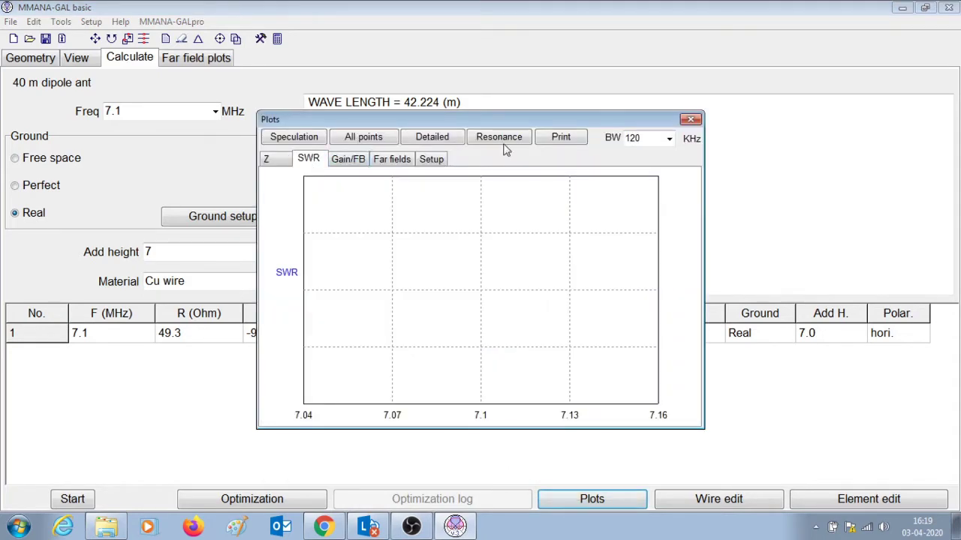
click(513, 140)
click(514, 312)
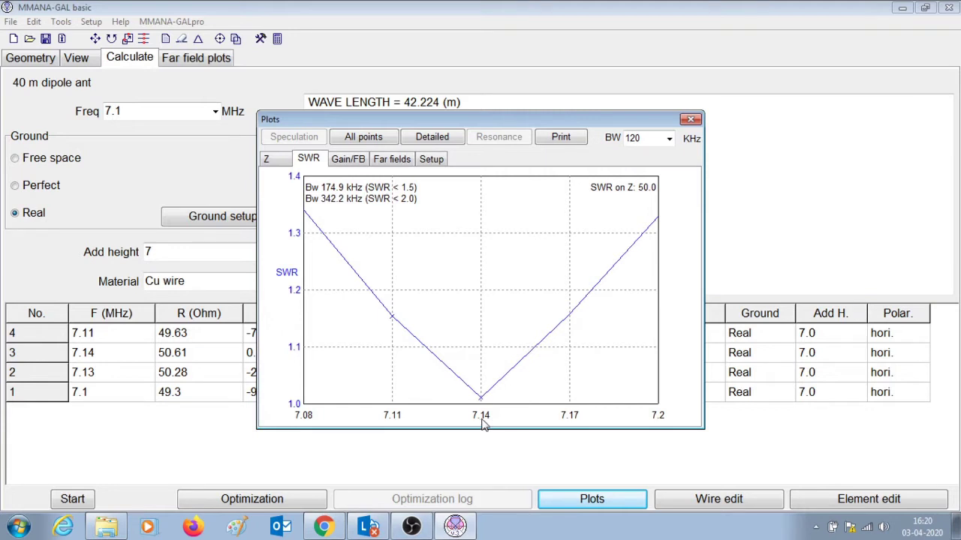
click(690, 120)
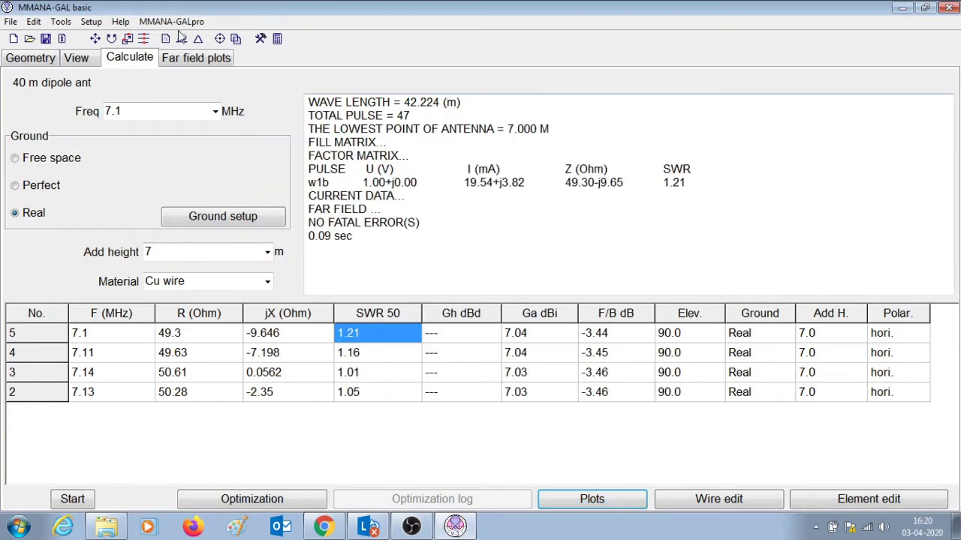
Set the antenna's default frequency in the geometry to 7.14 MHz.
click(35, 60)
click(650, 80)
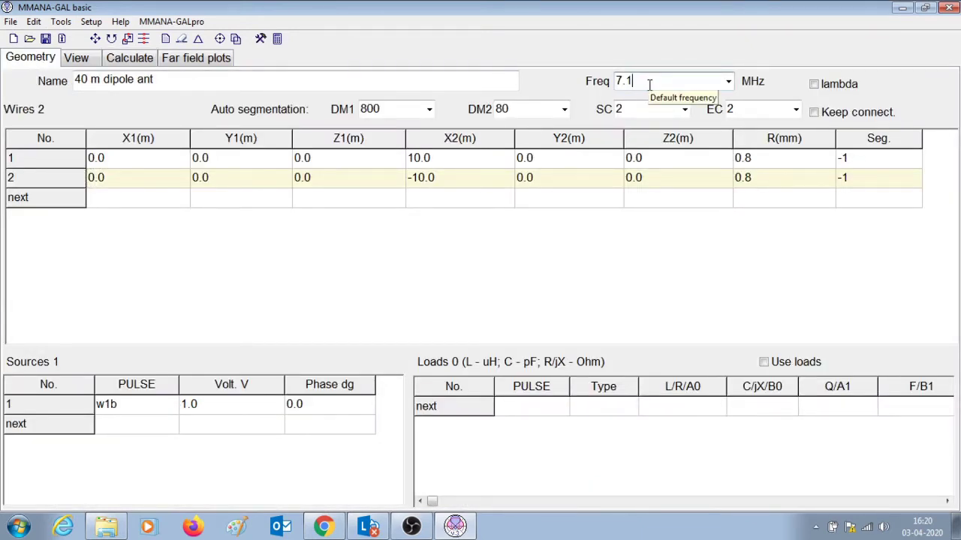
text(4)
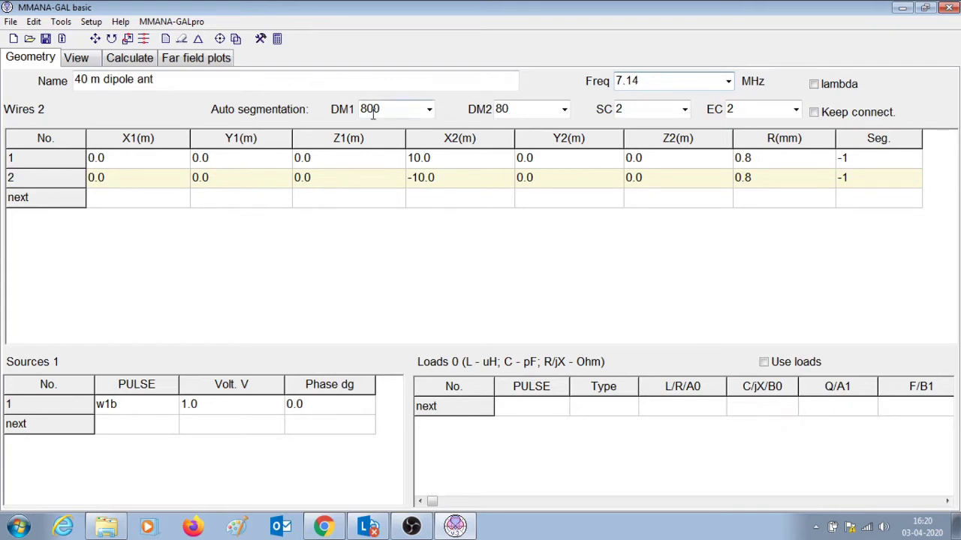
Scale the wires to a new frequency of 7.1 MHz along the X, Y and Z axes.
click(128, 39)
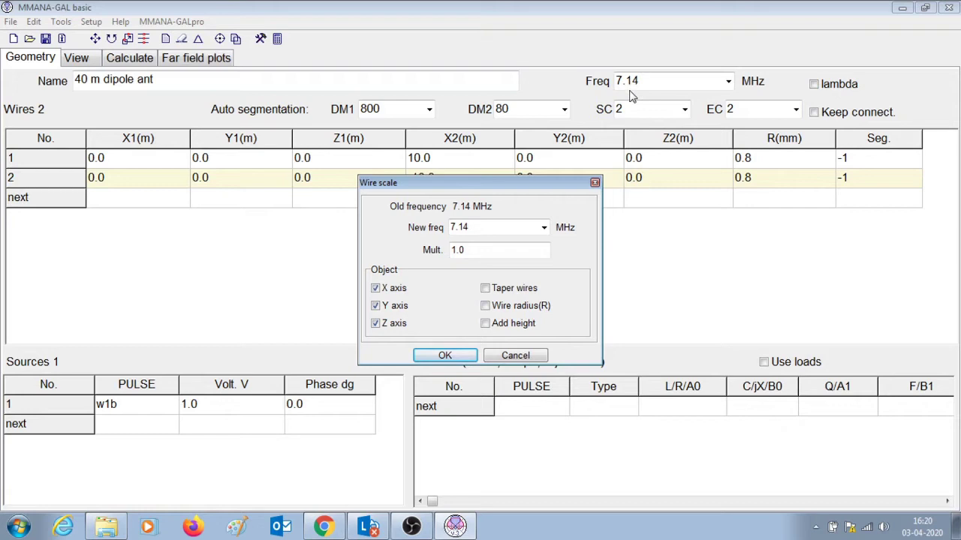
click(480, 227)
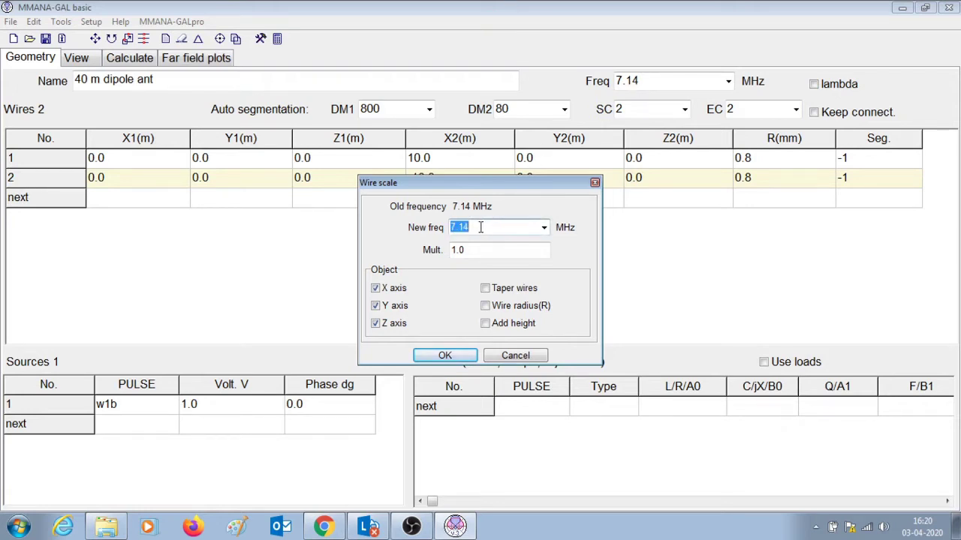
click(478, 226)
key(BackSpace)
click(445, 356)
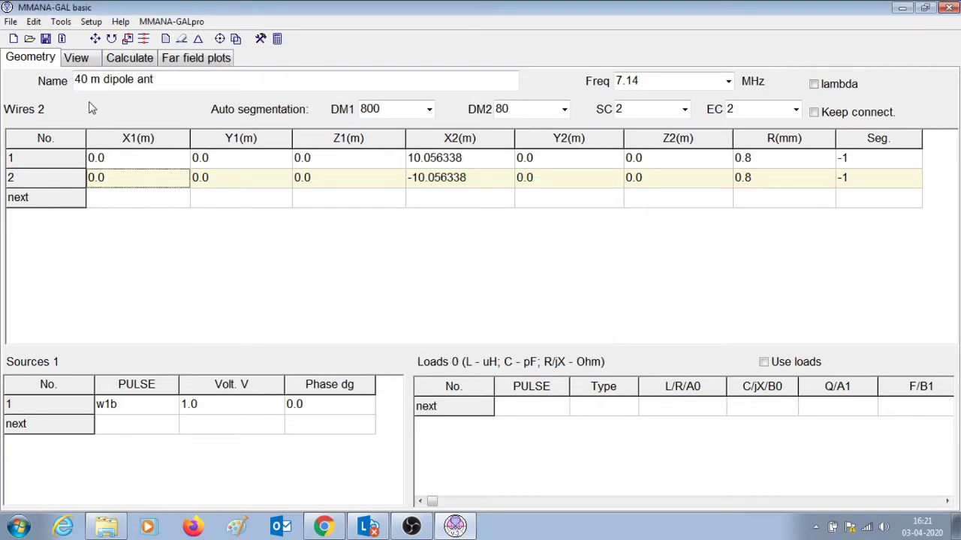
Set the calculation frequency to 7.1 MHz and recalculate the scaled dipole to check its SWR.
click(78, 60)
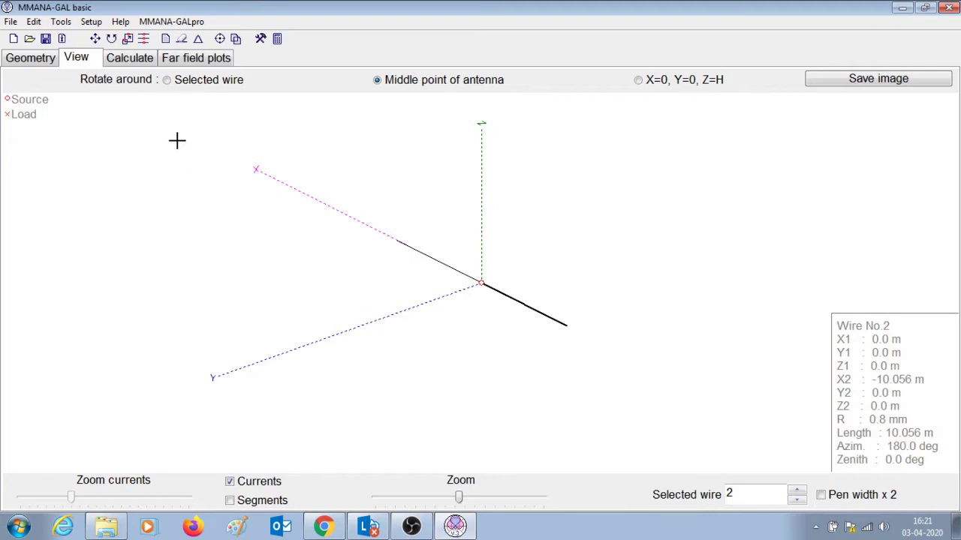
click(133, 63)
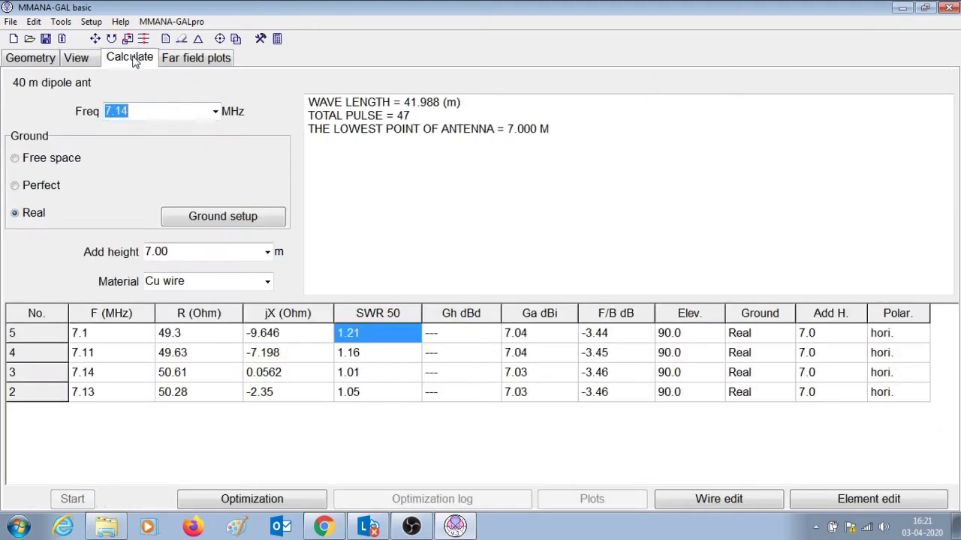
click(144, 112)
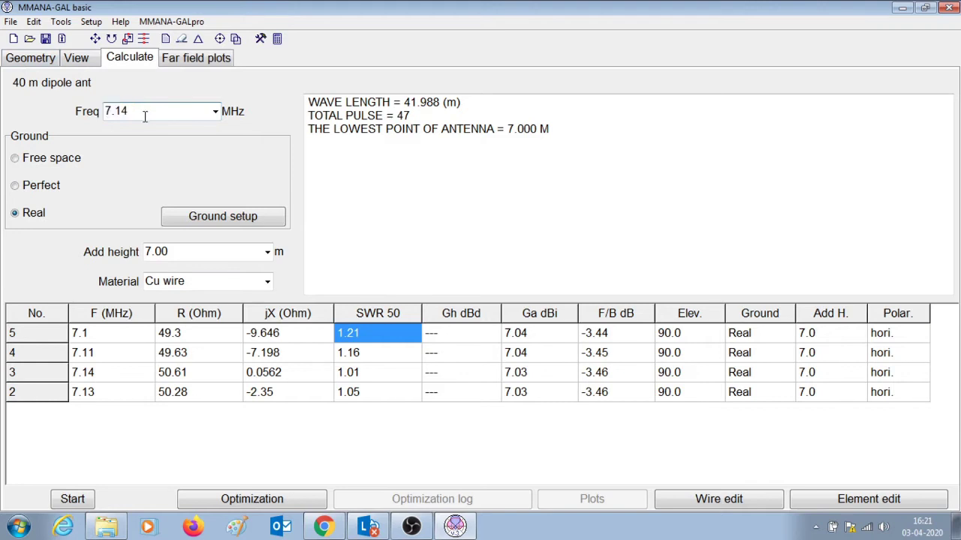
drag(132, 112, 96, 112)
text(7.1)
click(73, 501)
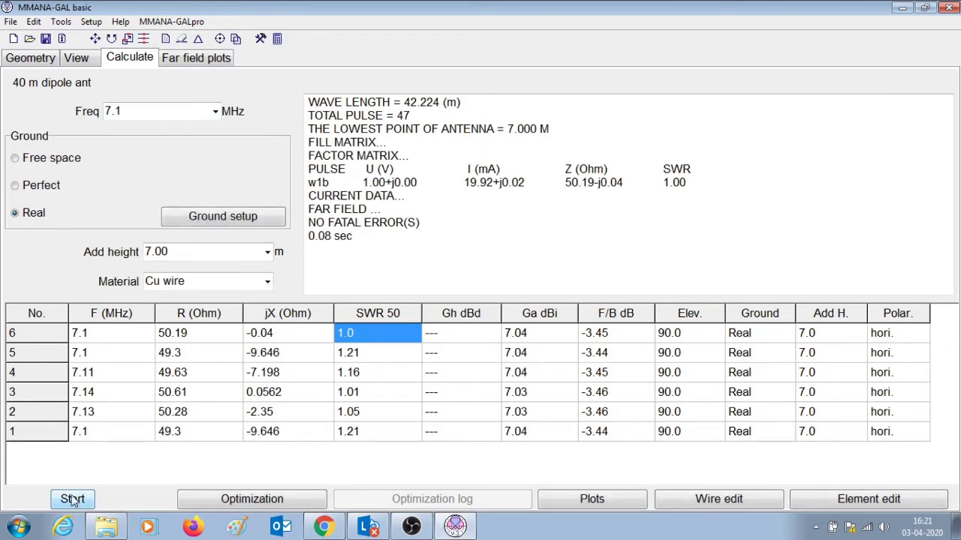
click(387, 341)
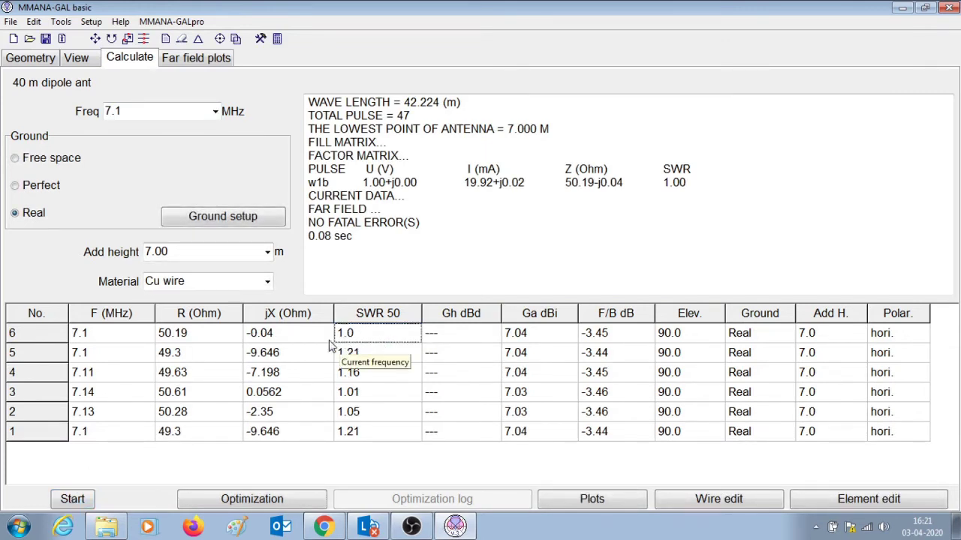
click(109, 339)
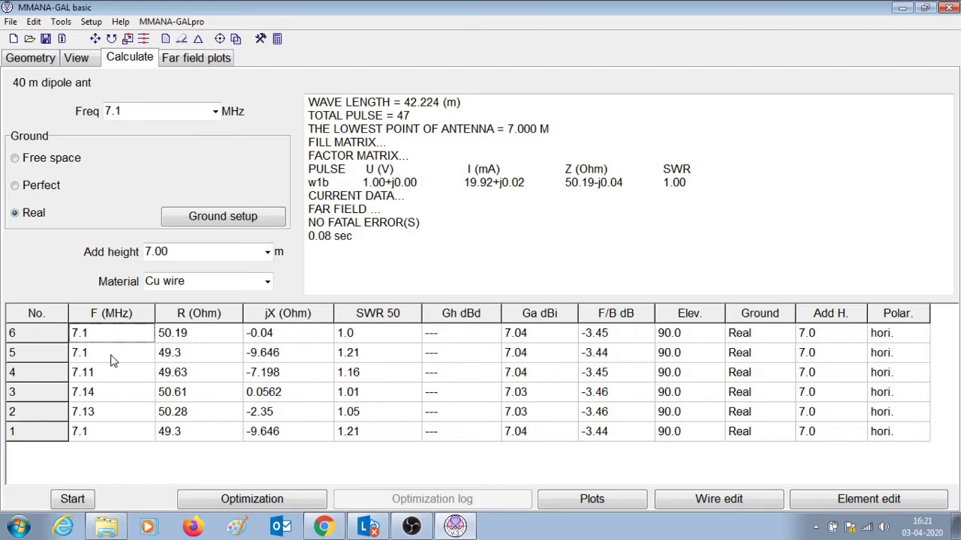
Plot the scaled dipole's SWR curve around resonance and examine where its minimum lies.
click(555, 501)
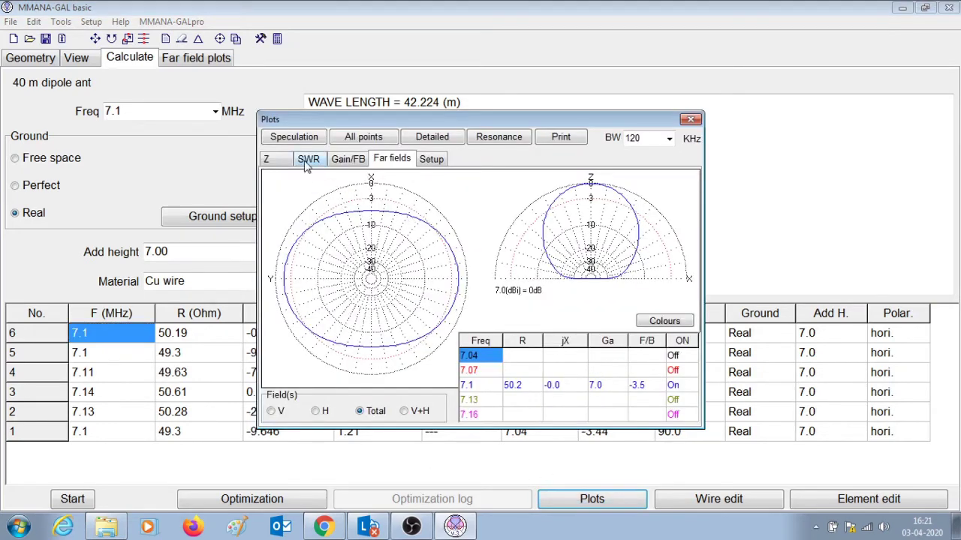
click(308, 161)
click(492, 141)
click(510, 316)
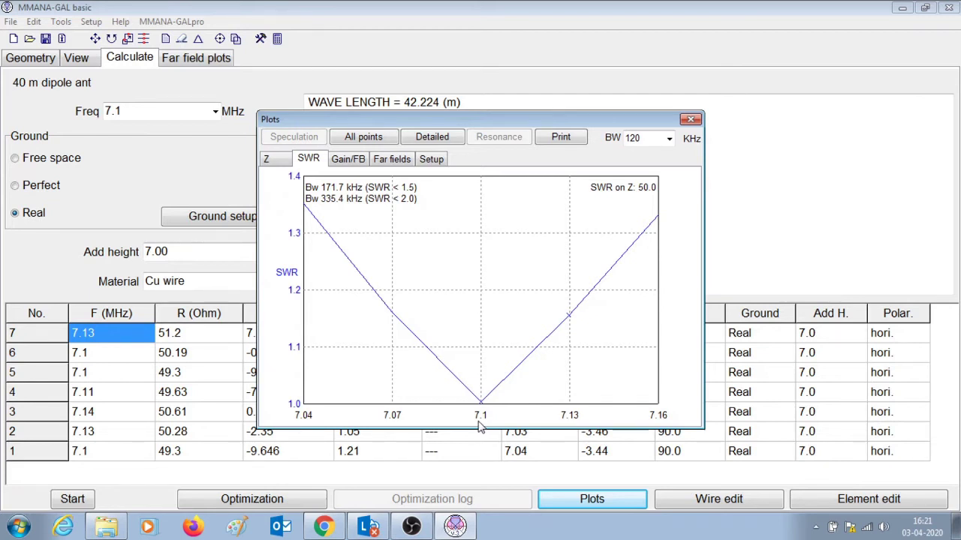
click(691, 120)
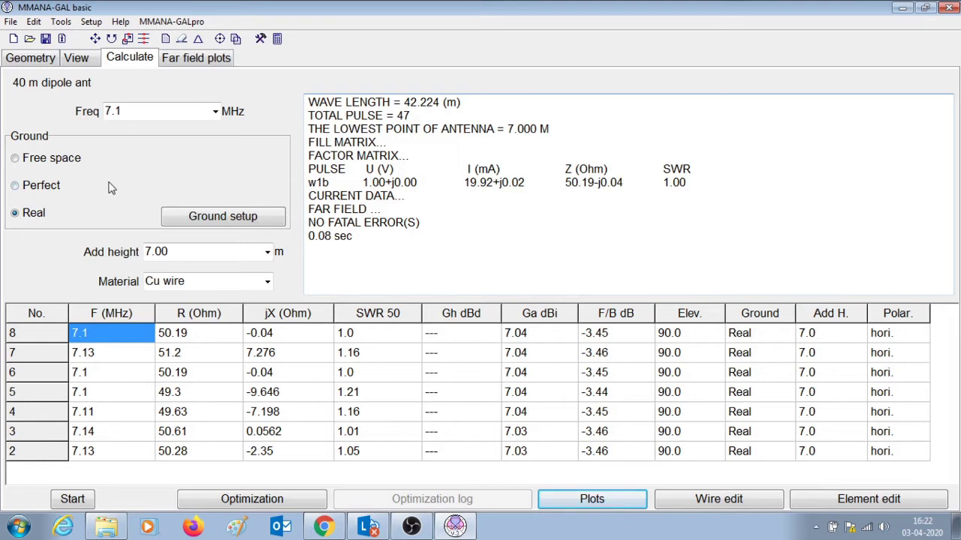
Calculate the dipole at 7 MHz and again at 7.2 MHz to check the SWR at the band edges.
click(138, 109)
text(7)
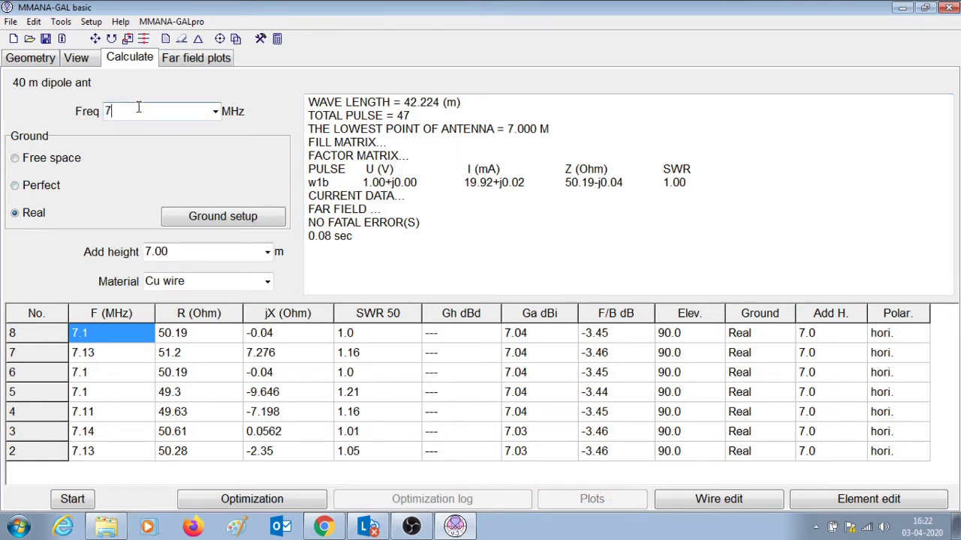
click(71, 501)
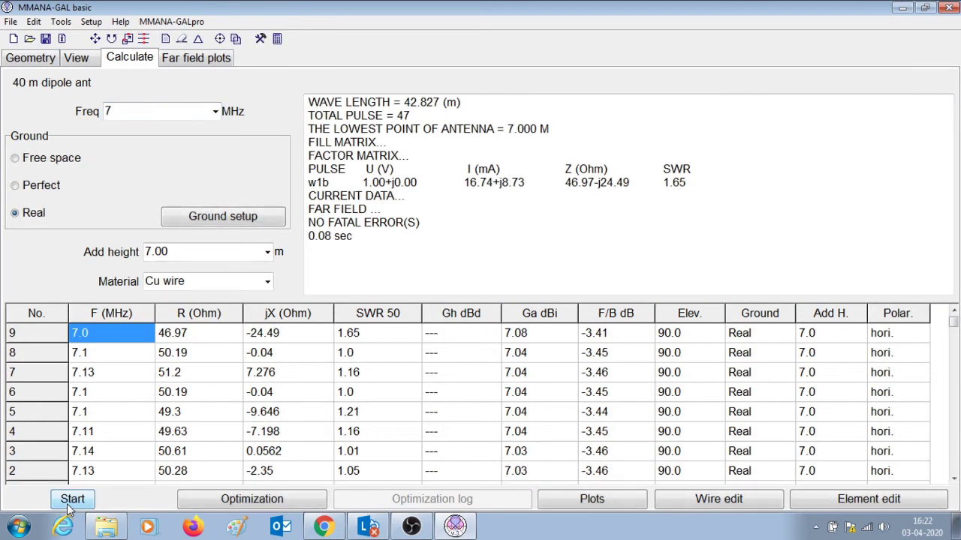
click(372, 339)
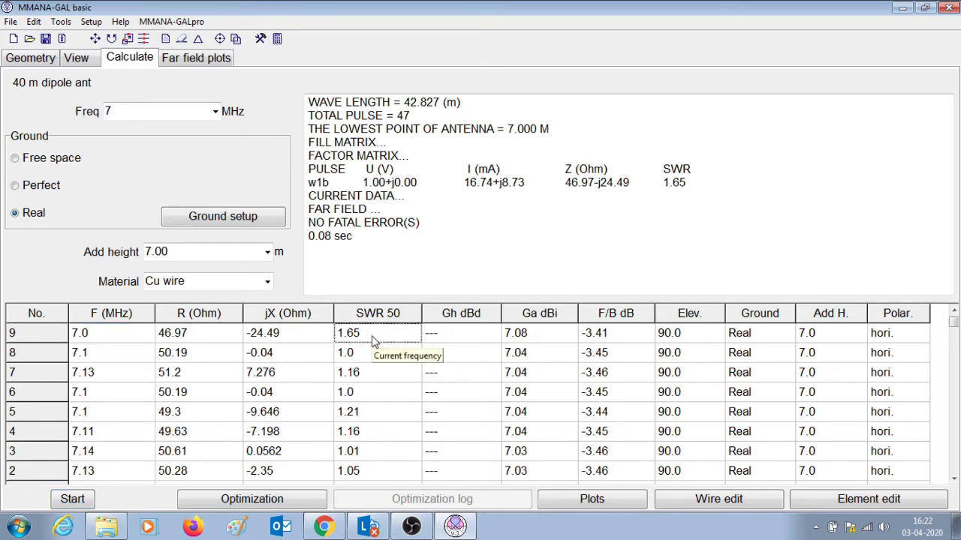
click(130, 116)
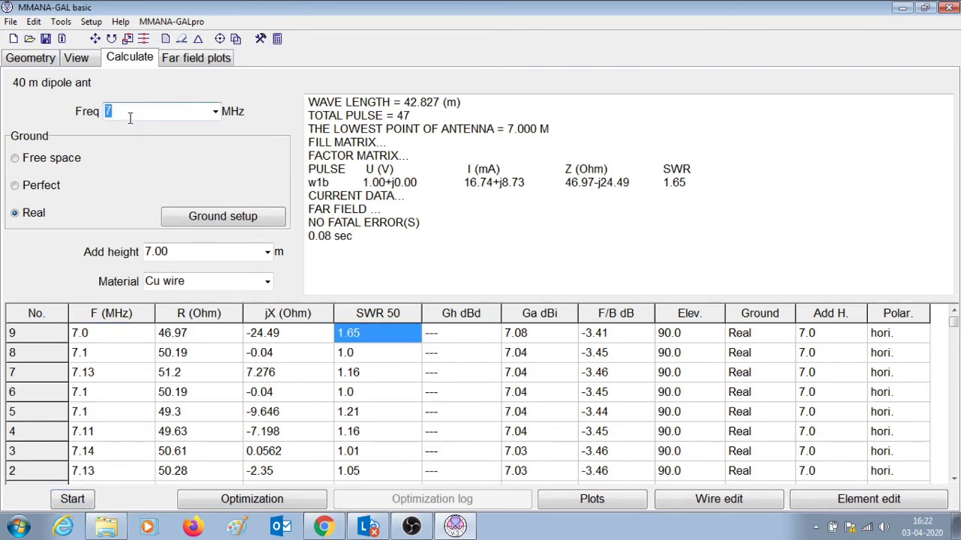
key(Return)
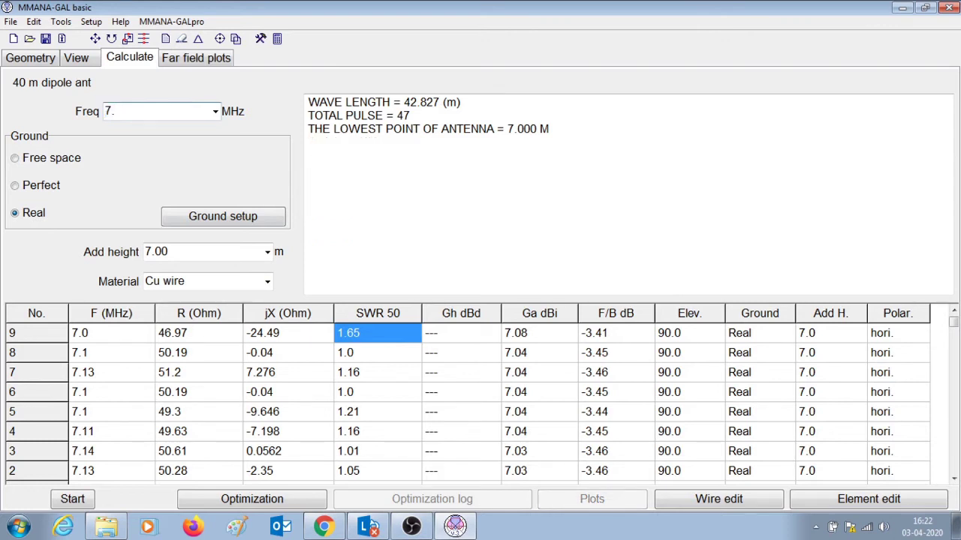
text(.2)
click(63, 501)
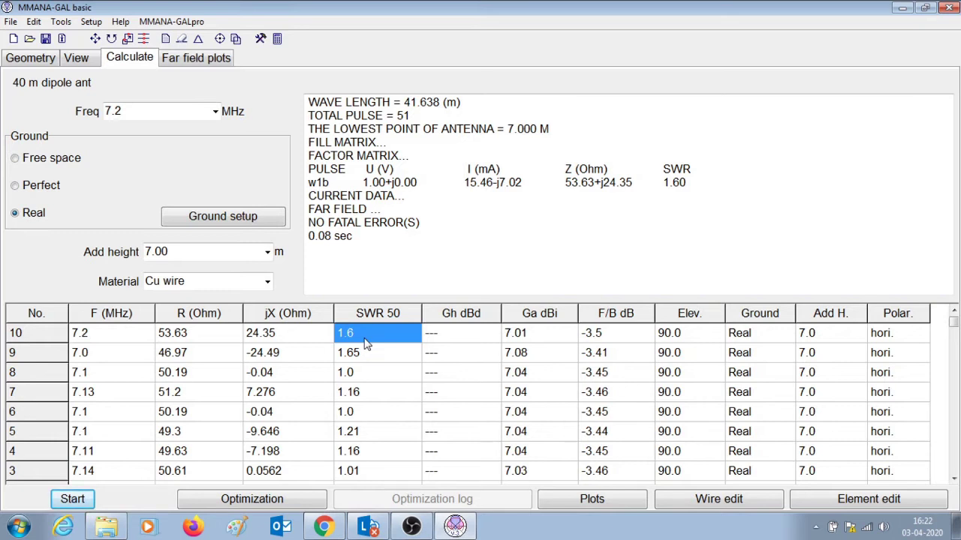
Calculate the dipole's SWR at two in-band frequencies, 7.123 MHz and 7.05 MHz.
click(136, 114)
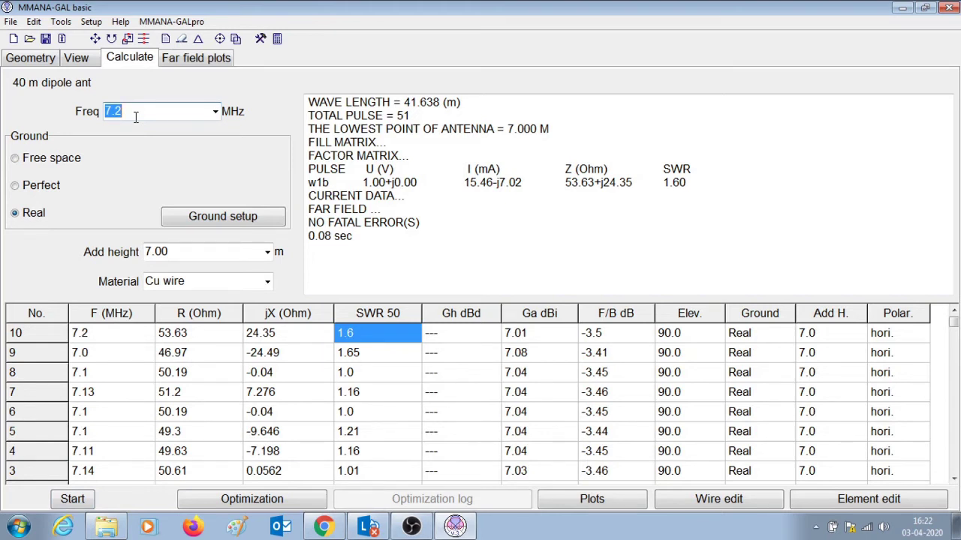
text(7)
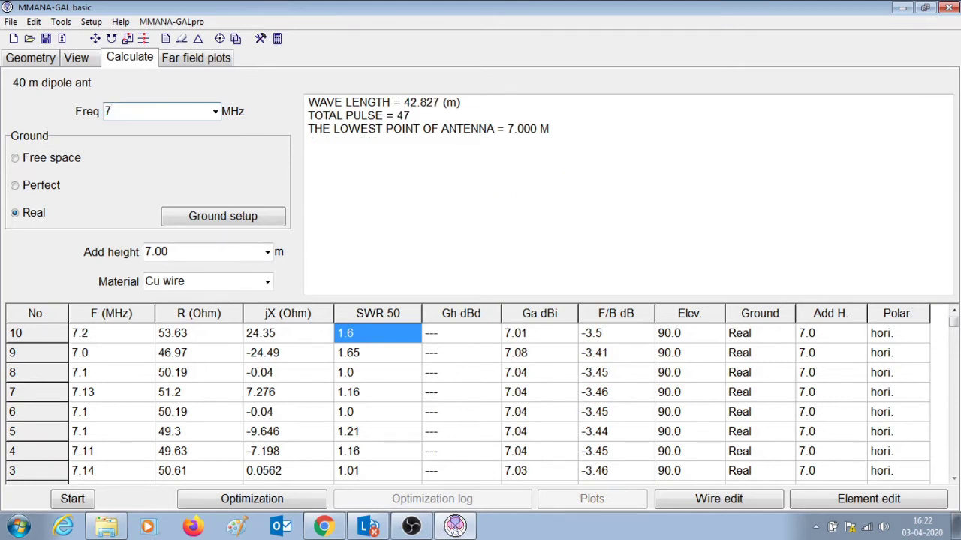
text(.123)
click(67, 504)
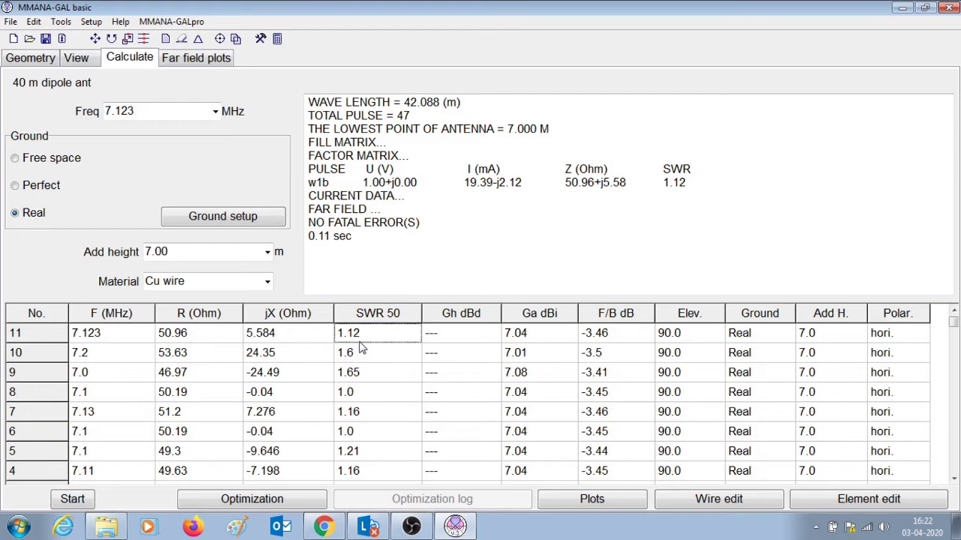
click(148, 111)
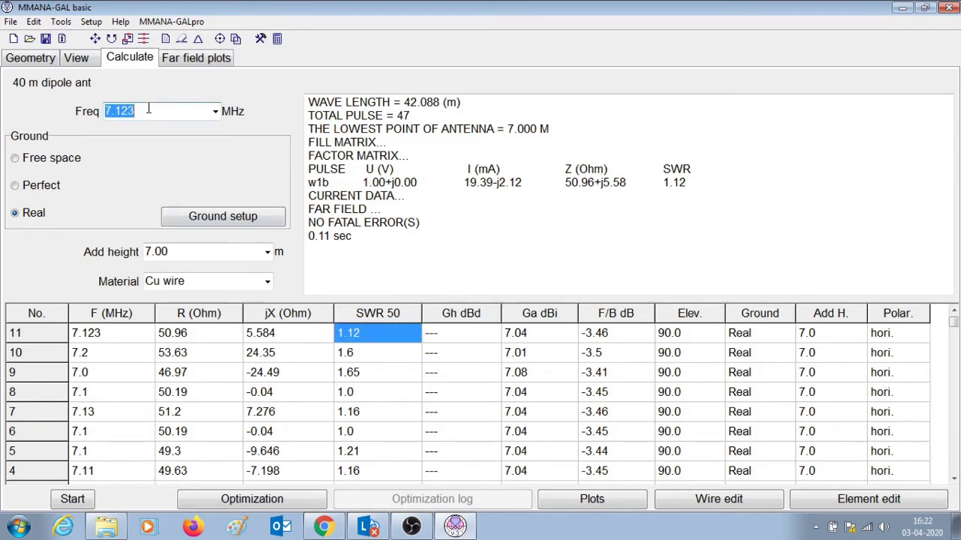
text(7.05)
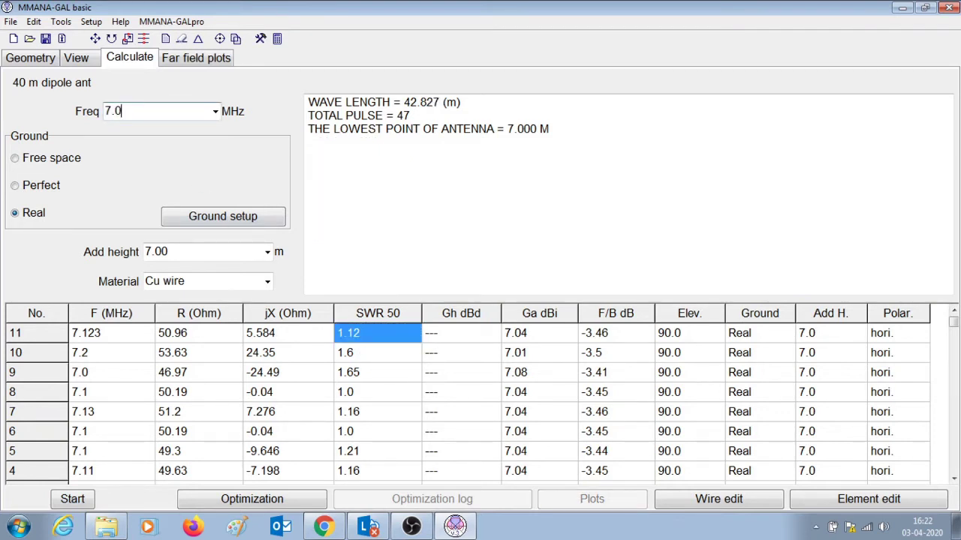
click(81, 499)
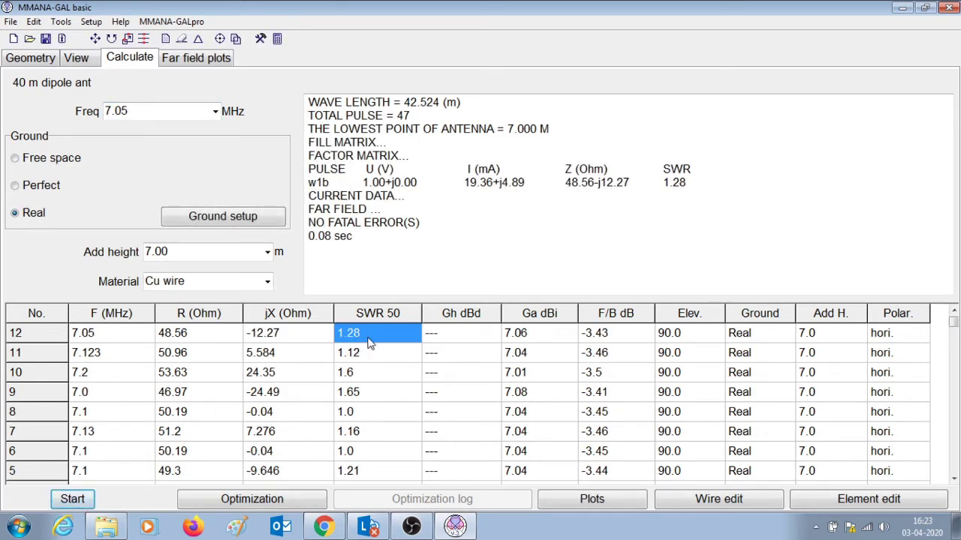
Set the calculation frequency to 7.06 MHz and recalculate the dipole's SWR.
click(151, 111)
click(112, 111)
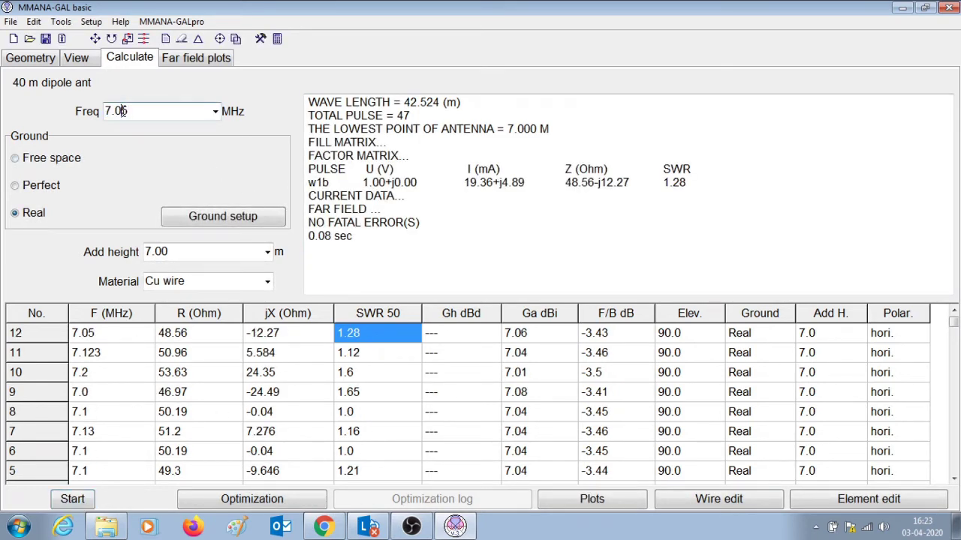
click(133, 111)
key(BackSpace)
text(6)
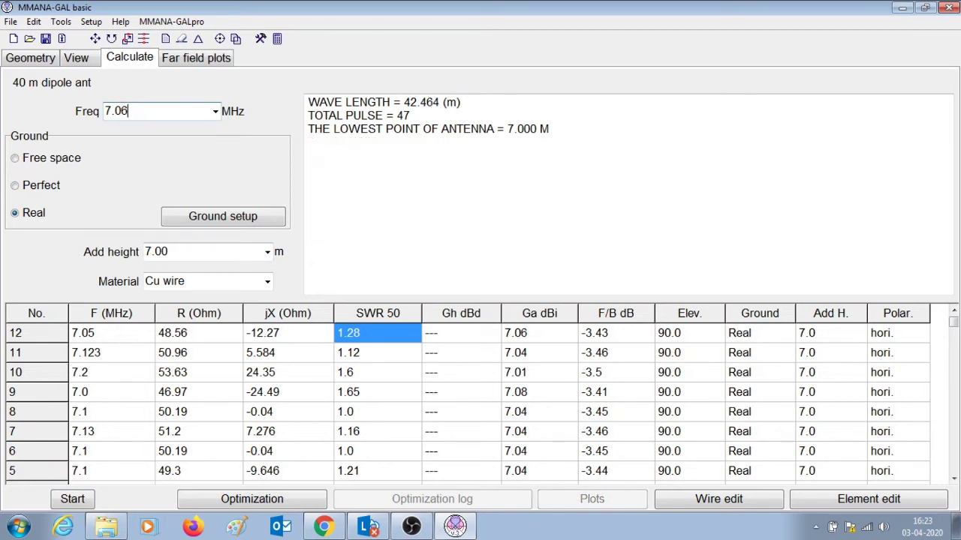
click(74, 499)
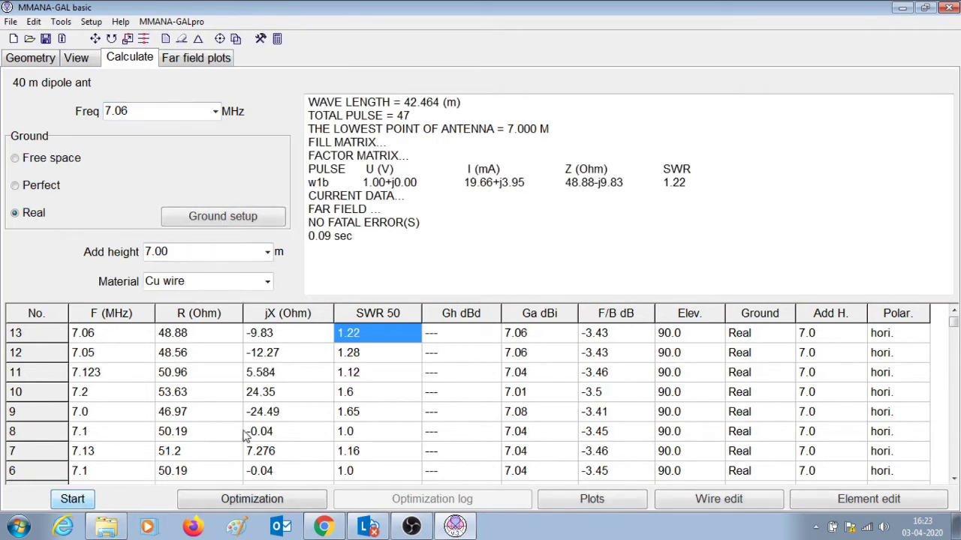
Set the calculation frequency to 7.08 MHz and recalculate the dipole's SWR.
double_click(146, 110)
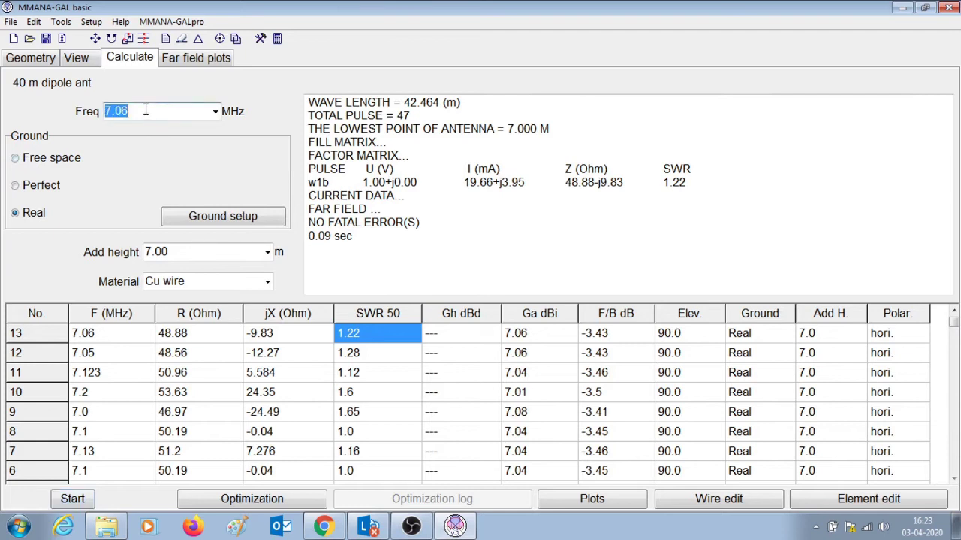
click(146, 110)
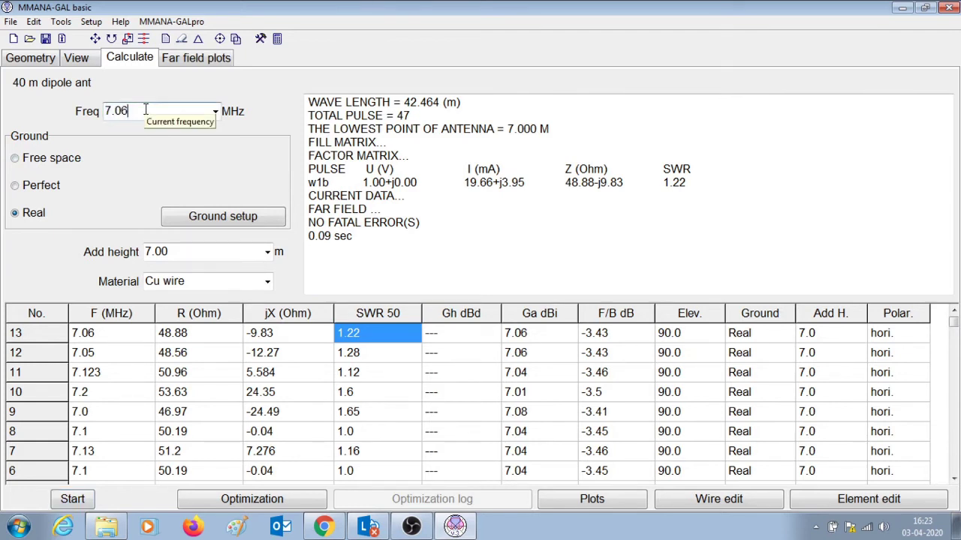
key(BackSpace)
text(8)
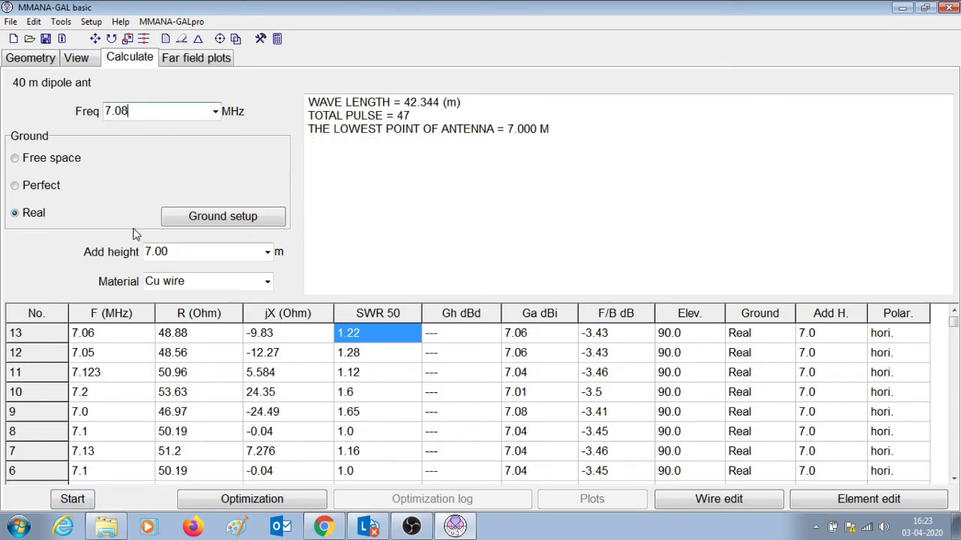
click(74, 503)
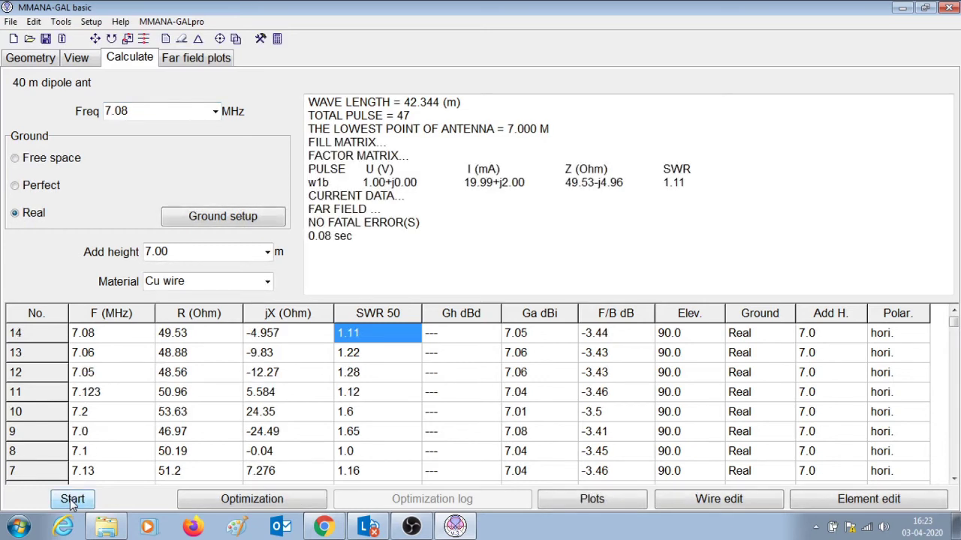
Set the calculation frequency to 7.150 MHz and recalculate the dipole's SWR.
double_click(142, 114)
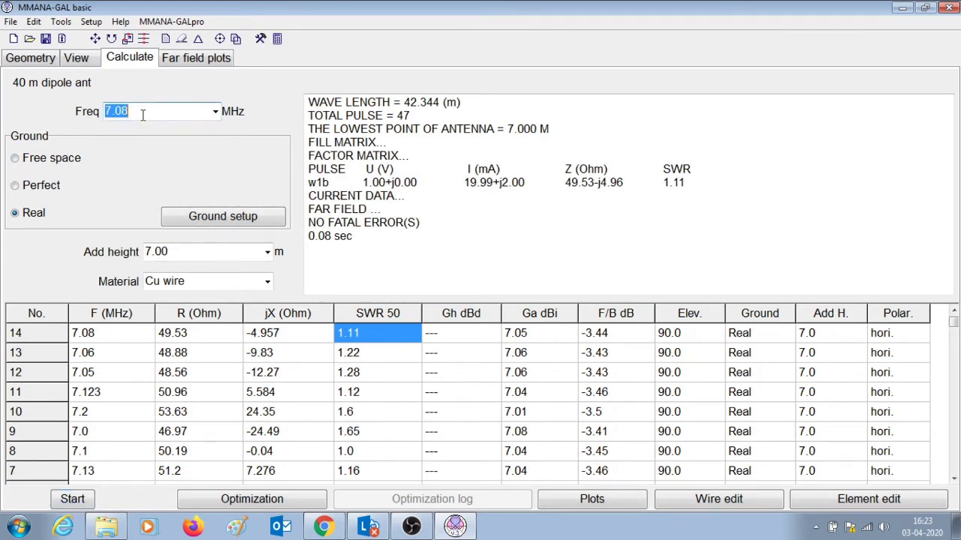
text(7.)
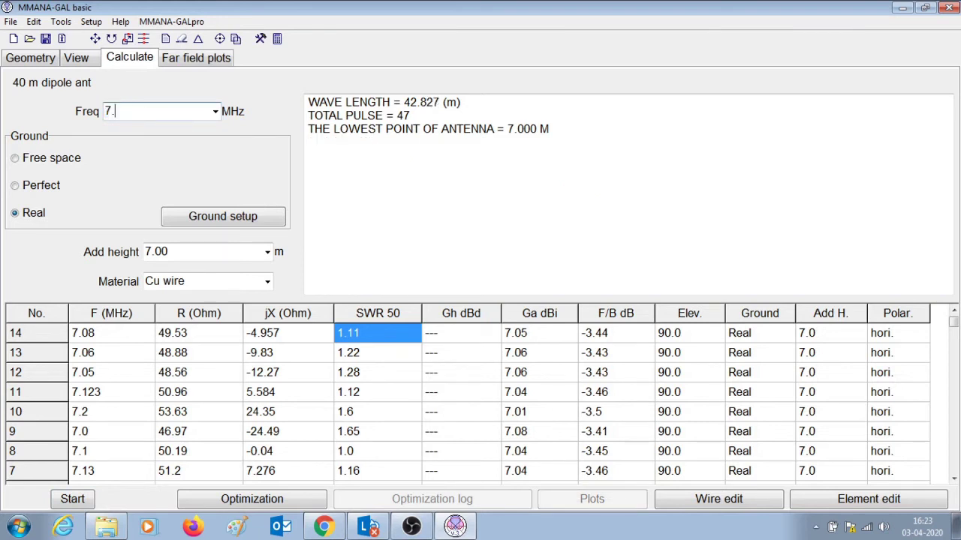
text(150)
click(83, 498)
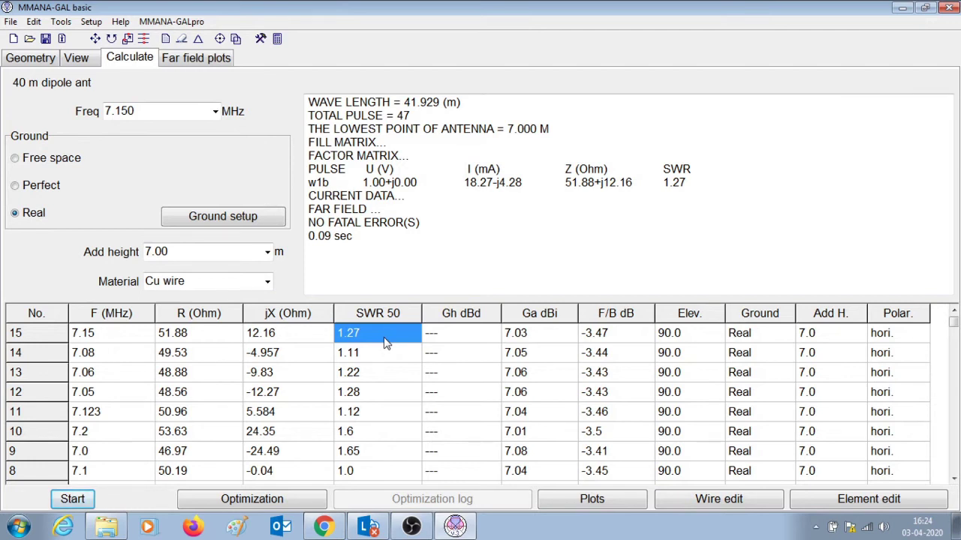
Recalculate the dipole at 7 MHz and examine the LC-match network that HF components proposes for that impedance.
double_click(150, 109)
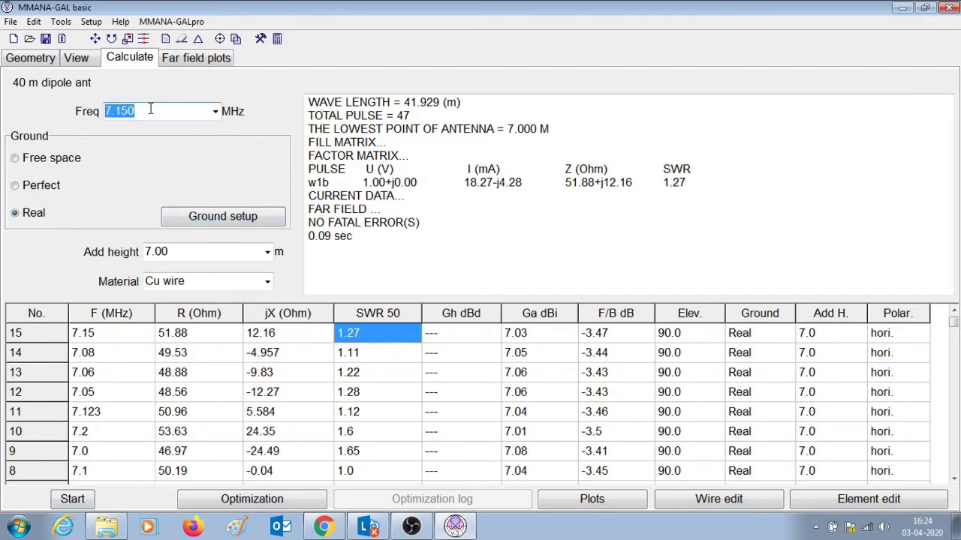
text(7)
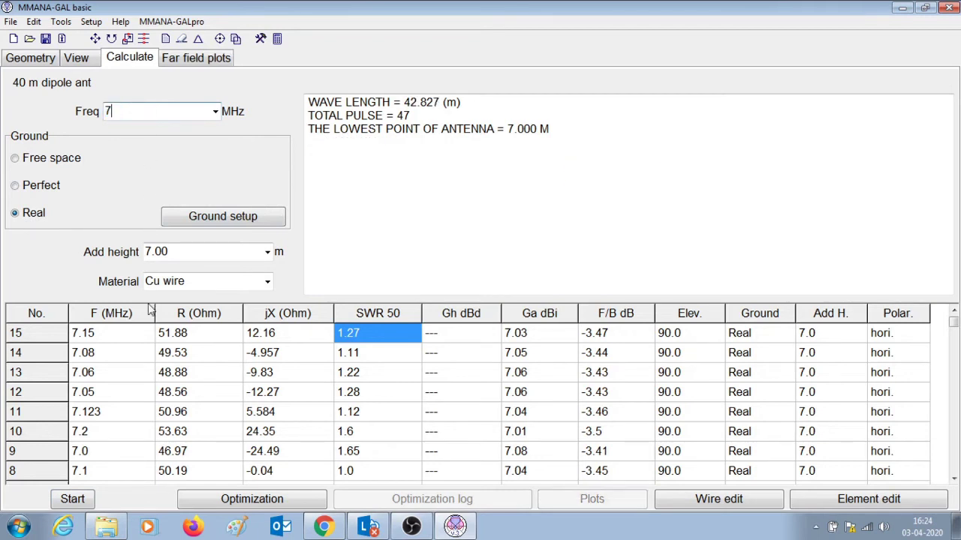
click(89, 498)
click(366, 340)
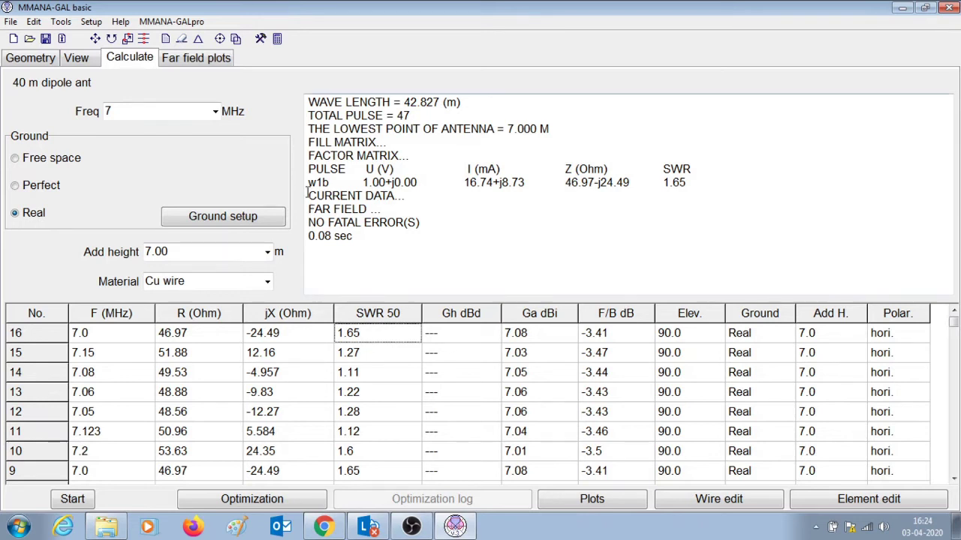
click(260, 39)
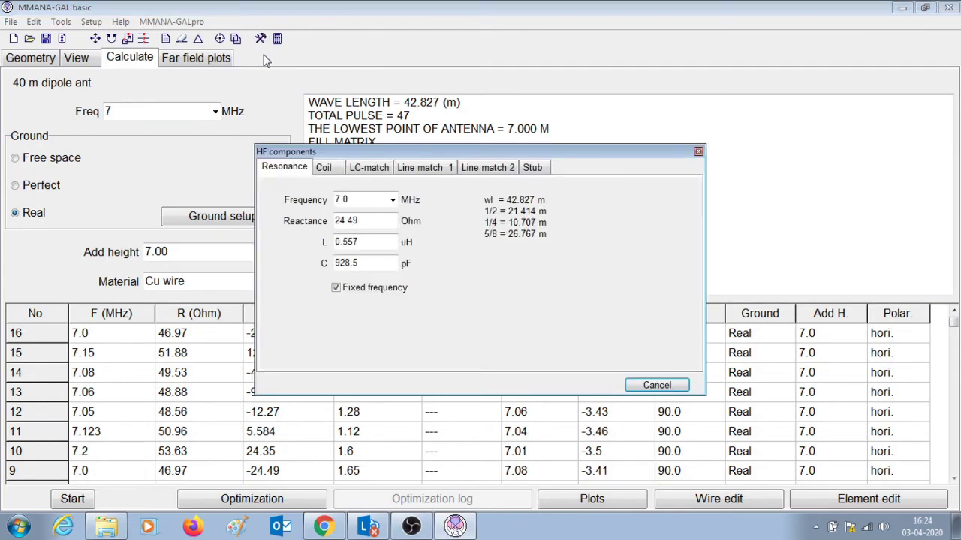
click(369, 170)
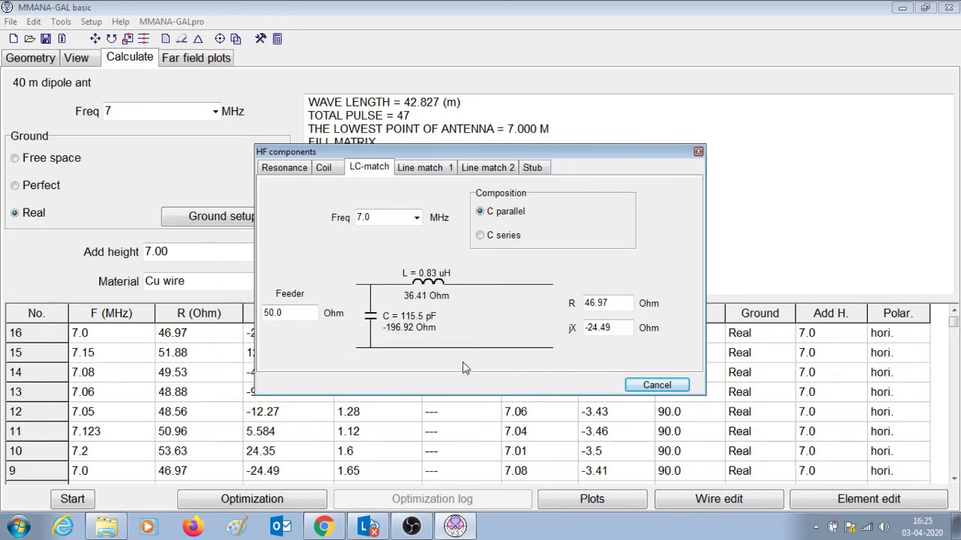
click(651, 385)
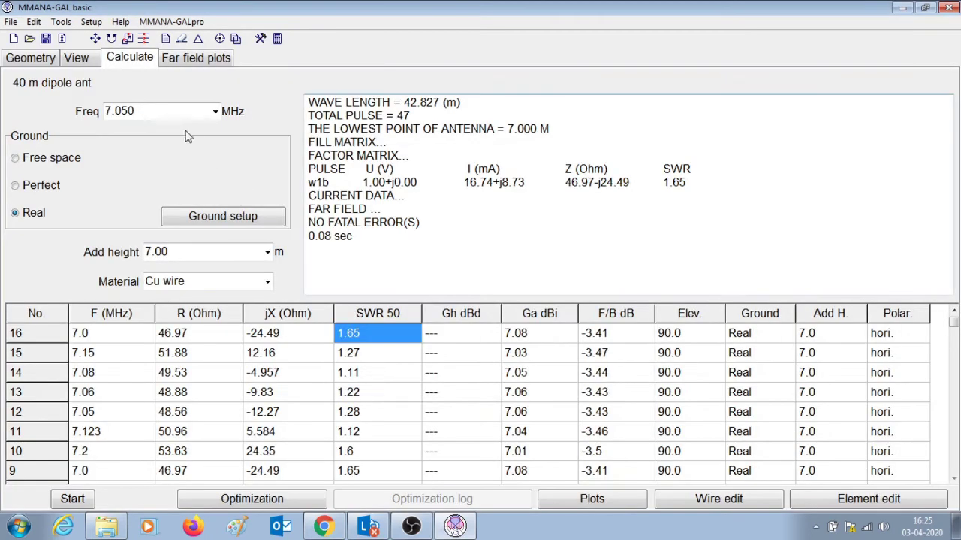
Recalculate the dipole at 7.2 MHz and examine the inductor and capacitor of its LC-match network in HF components.
double_click(159, 112)
text(7.2)
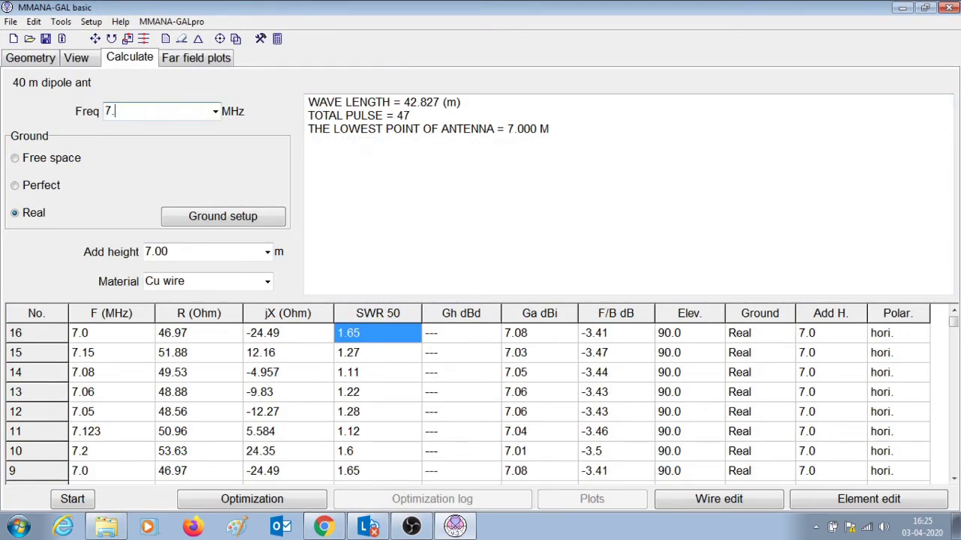
click(72, 501)
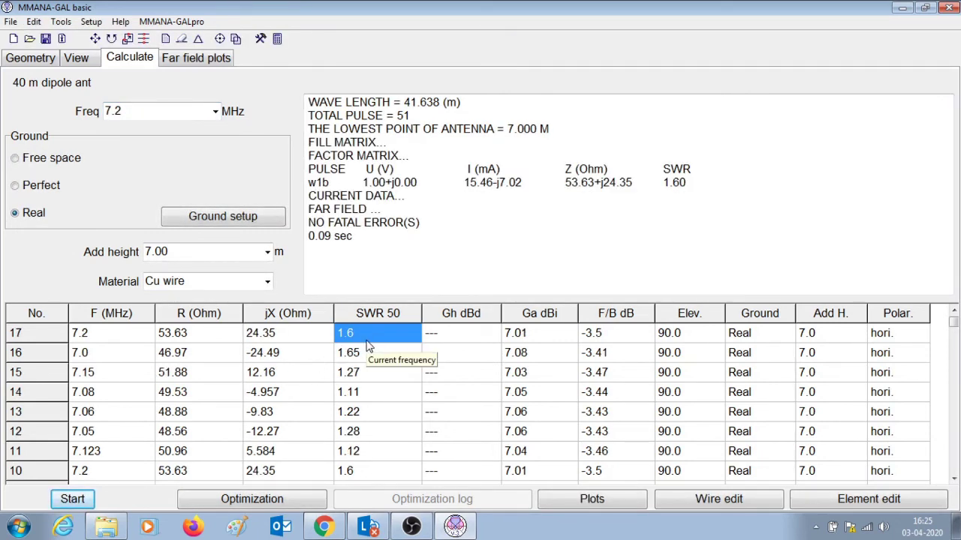
click(260, 38)
click(370, 171)
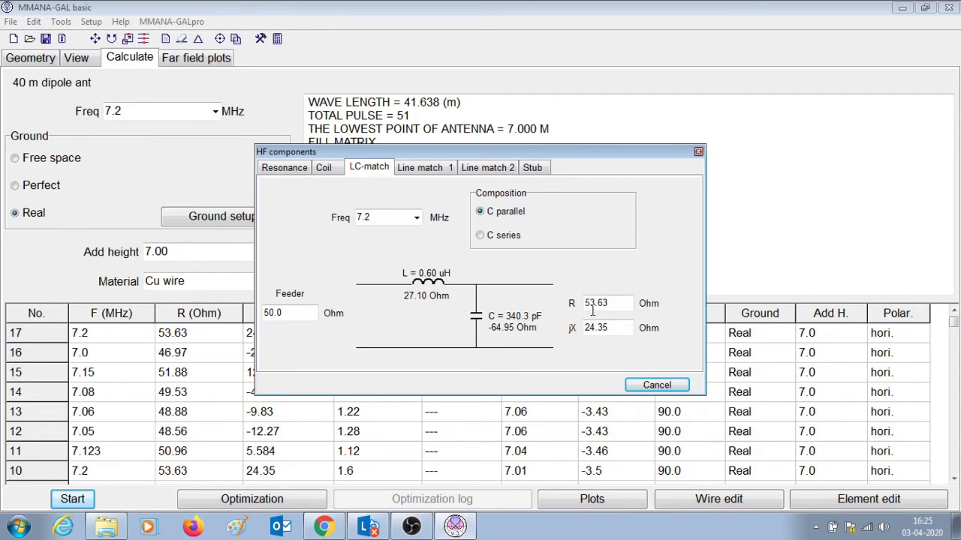
drag(616, 305, 580, 306)
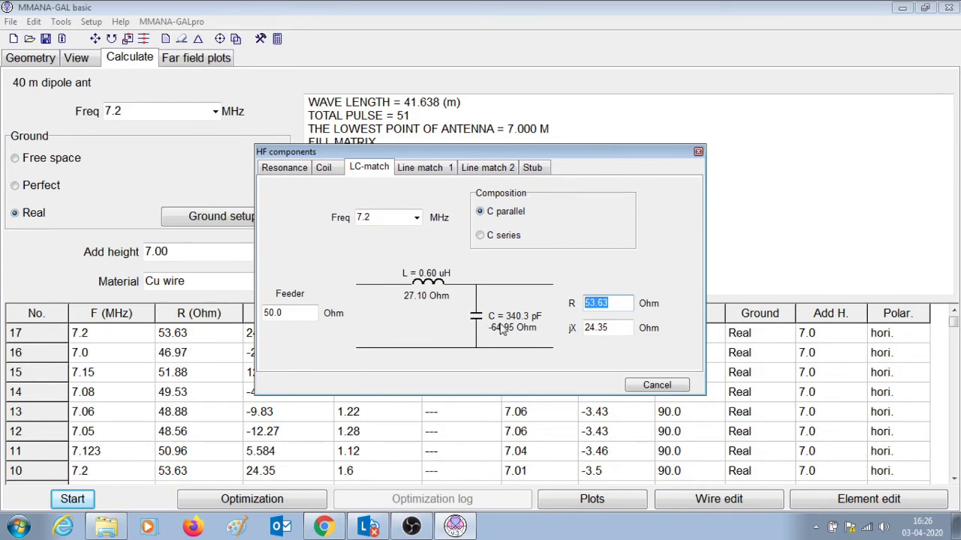
click(618, 303)
click(698, 154)
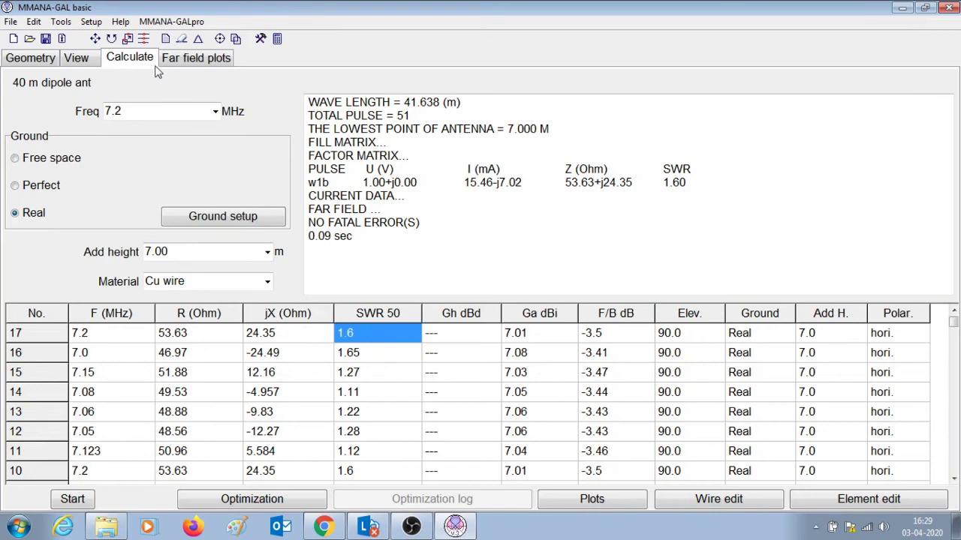
Examine the dipole's far field radiation patterns and its wires with currents in the 3D antenna view.
click(180, 64)
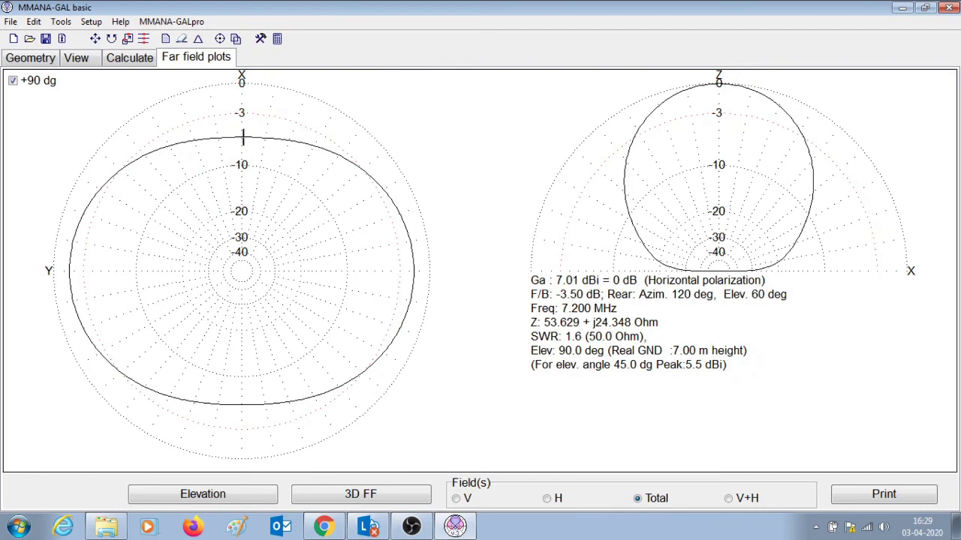
click(79, 59)
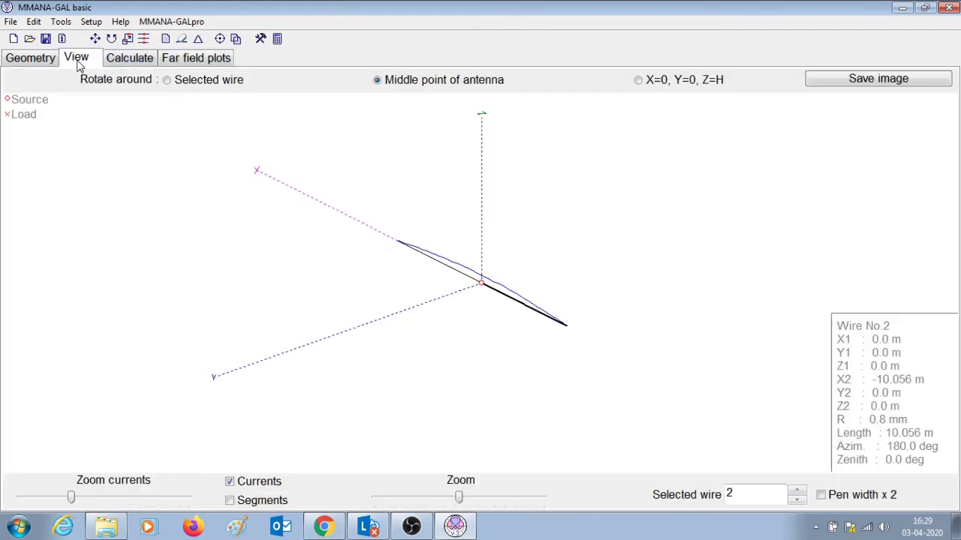
Hide the currents in the 3D antenna view, and check the gain at 90 and 41 degrees elevation on the far field elevation plot.
click(229, 484)
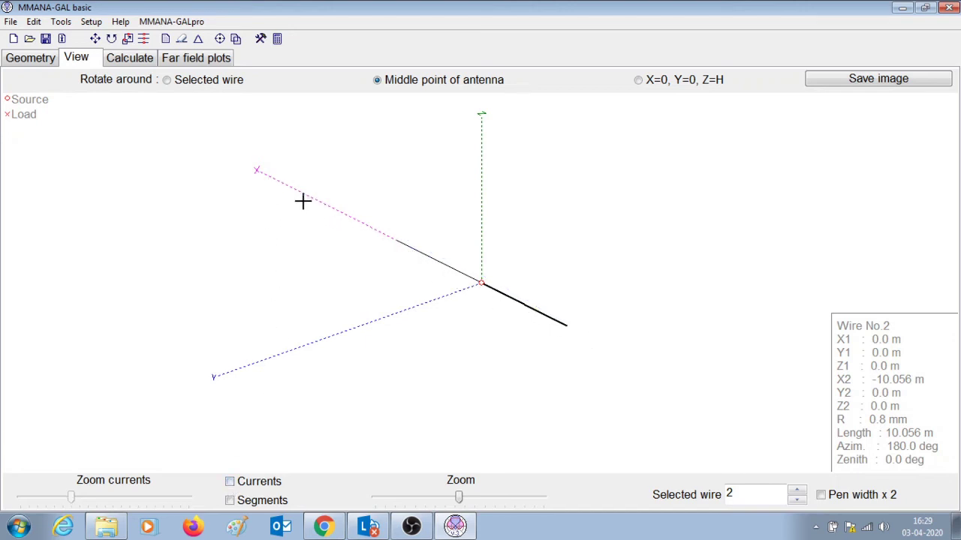
click(212, 65)
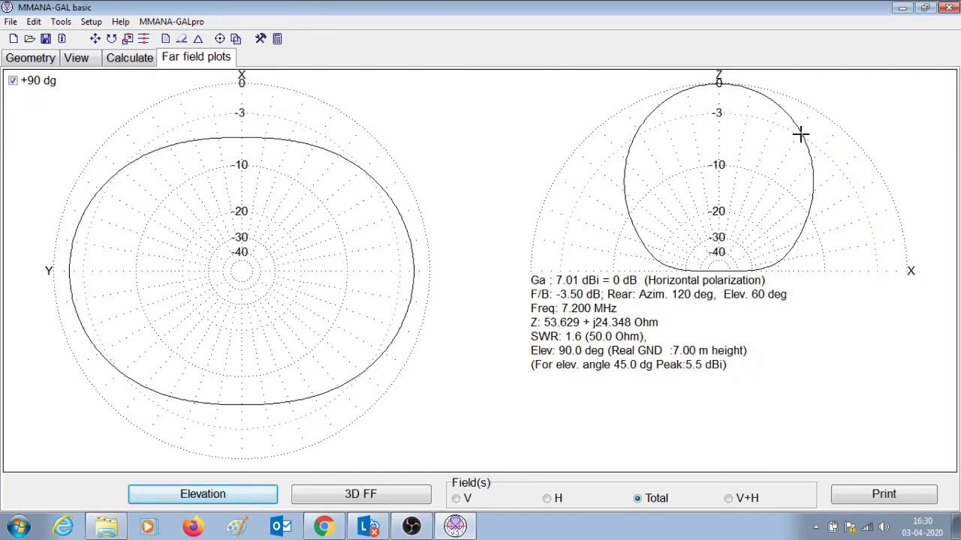
click(718, 83)
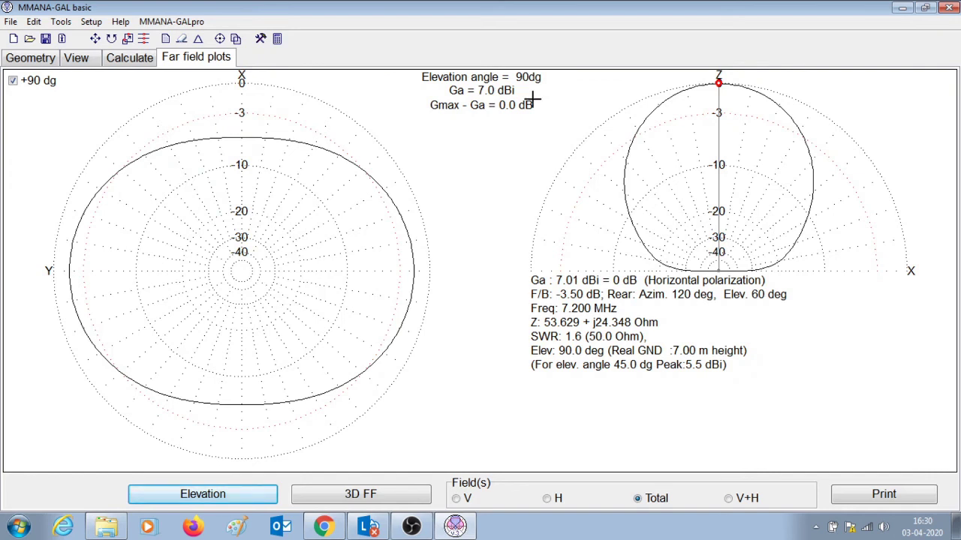
click(813, 187)
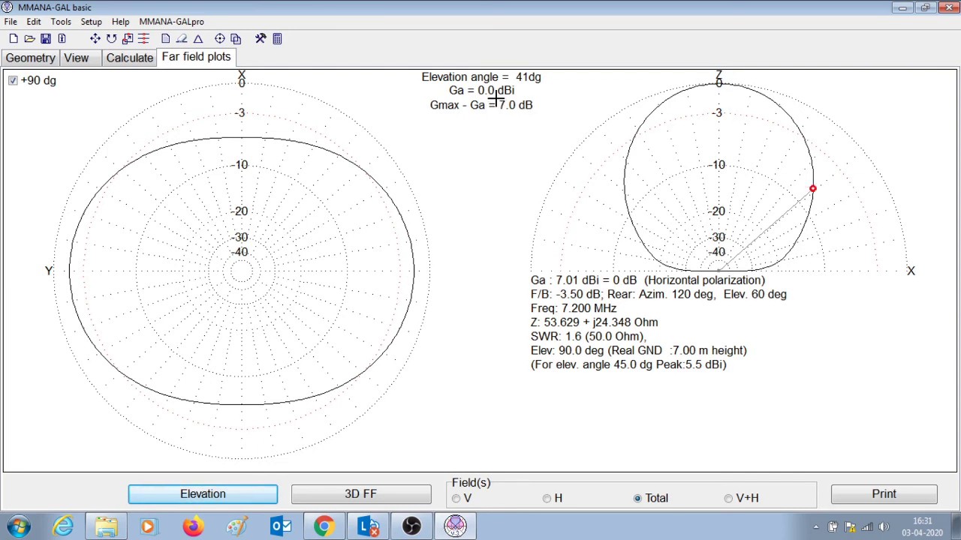
click(816, 189)
mouse_move(816, 189)
mouse_down()
mouse_move(793, 122)
mouse_move(771, 97)
mouse_move(719, 81)
mouse_up()
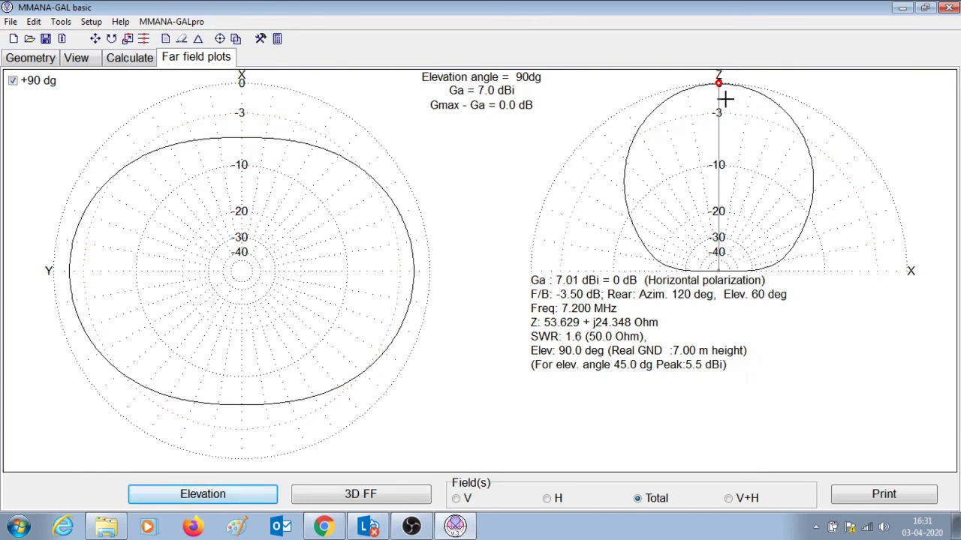
click(458, 282)
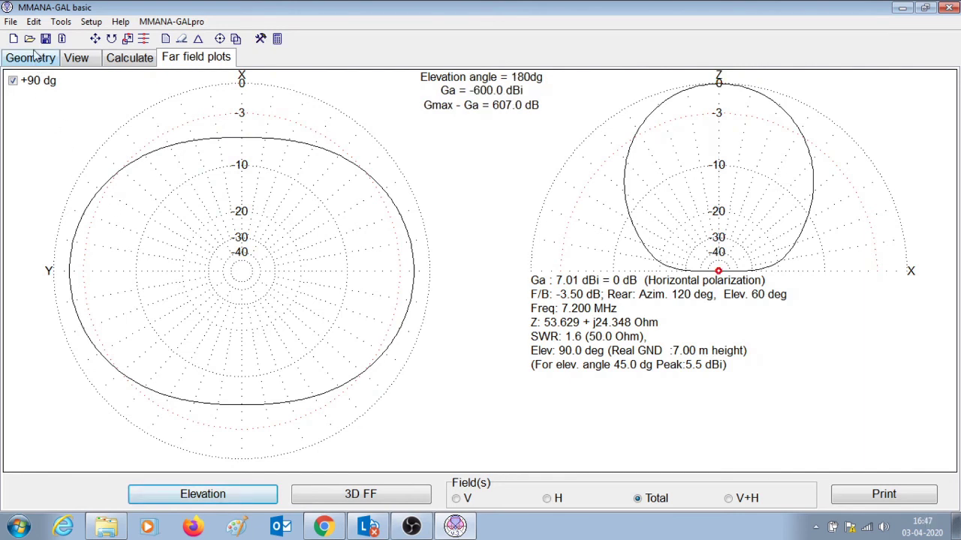
Save the dipole's far field data as dipole40m.mab in the MY folder.
click(13, 23)
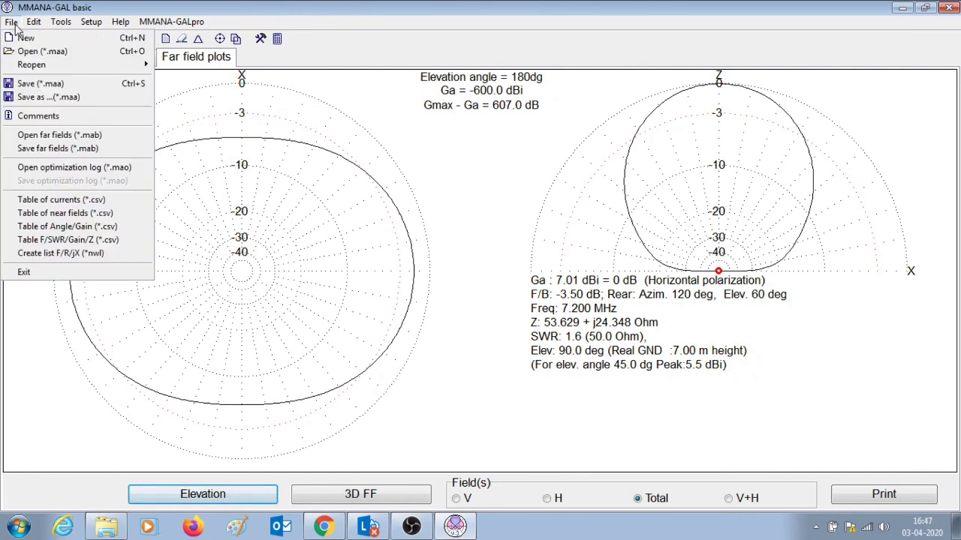
click(43, 154)
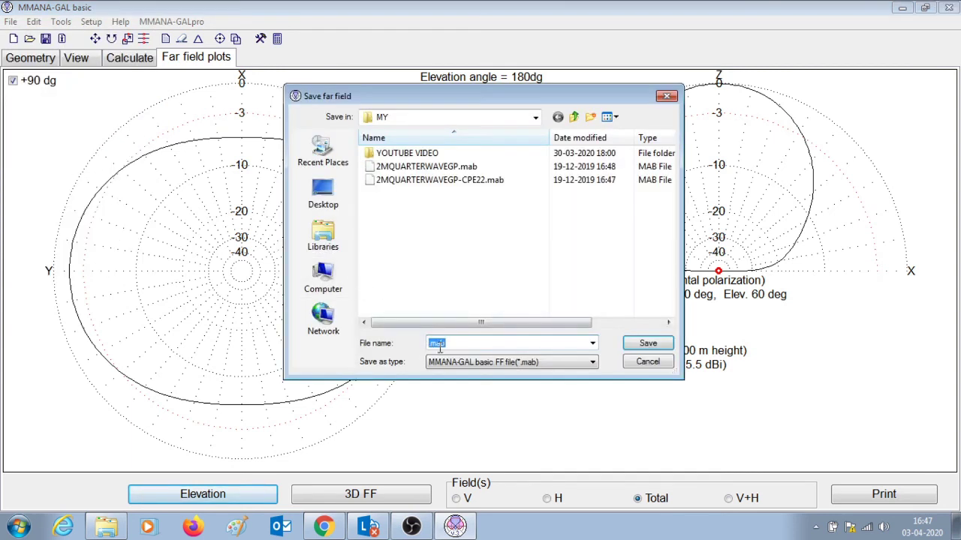
click(433, 345)
text(dipole40m)
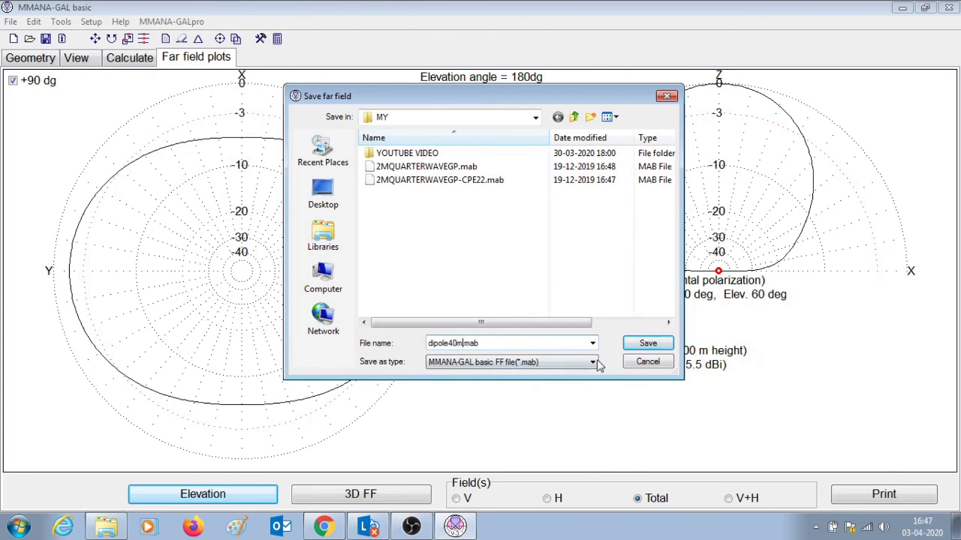
click(648, 343)
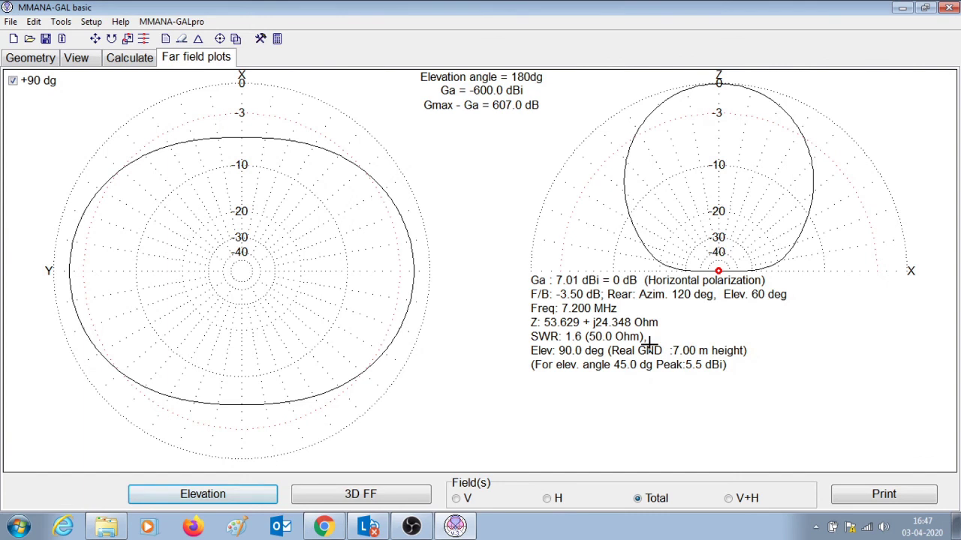